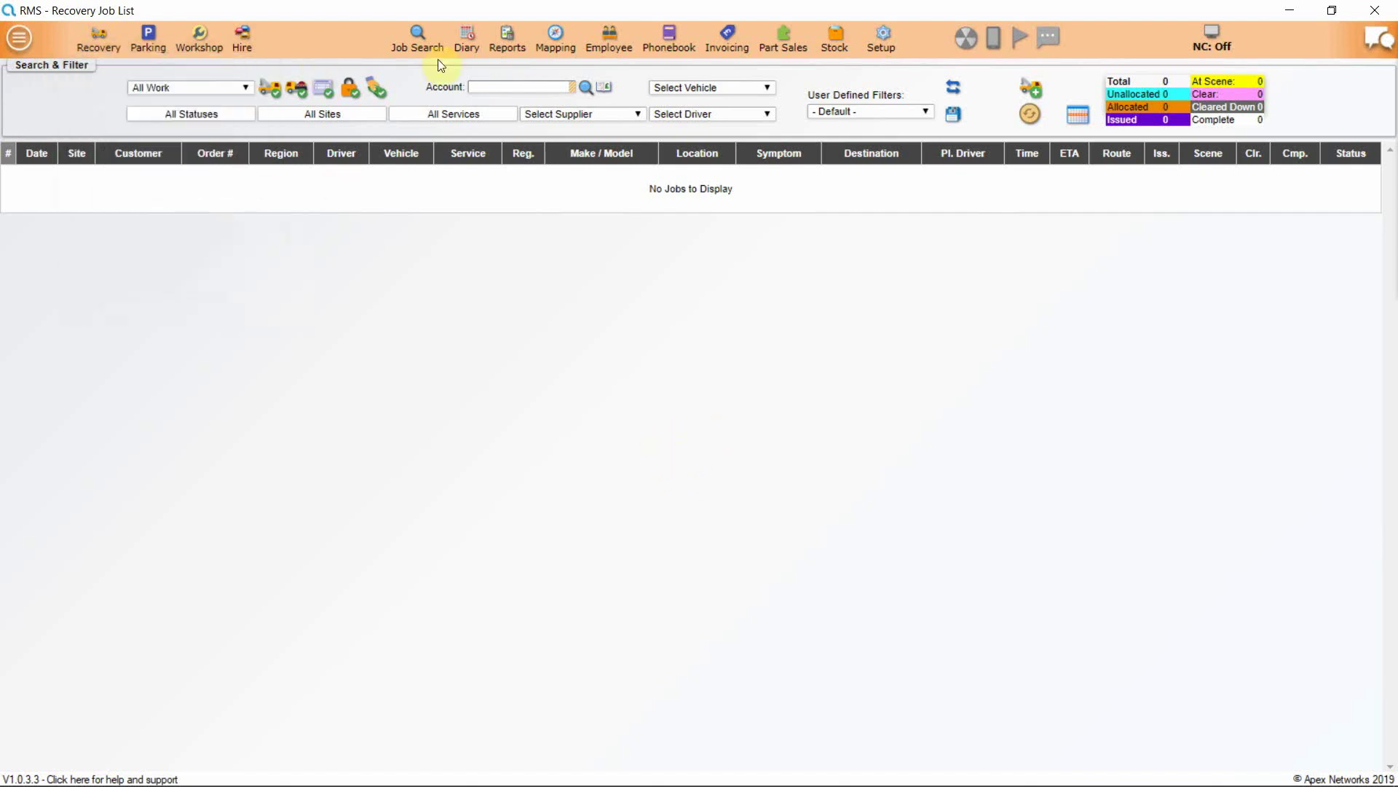
# From the side menu's Applications grid, open the Settings menu
pyautogui.moveTo(896, 48)
pyautogui.click(20, 40)
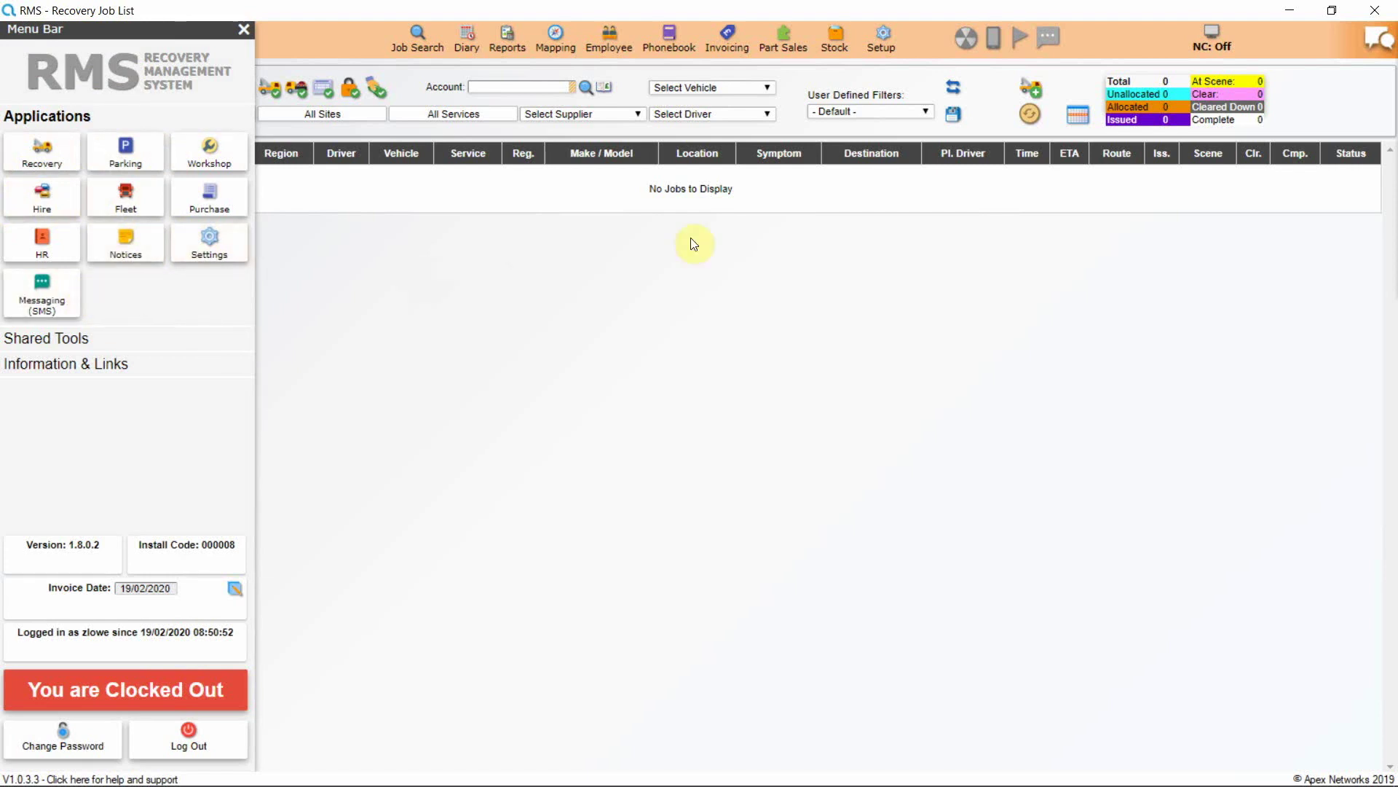
pyautogui.click(883, 40)
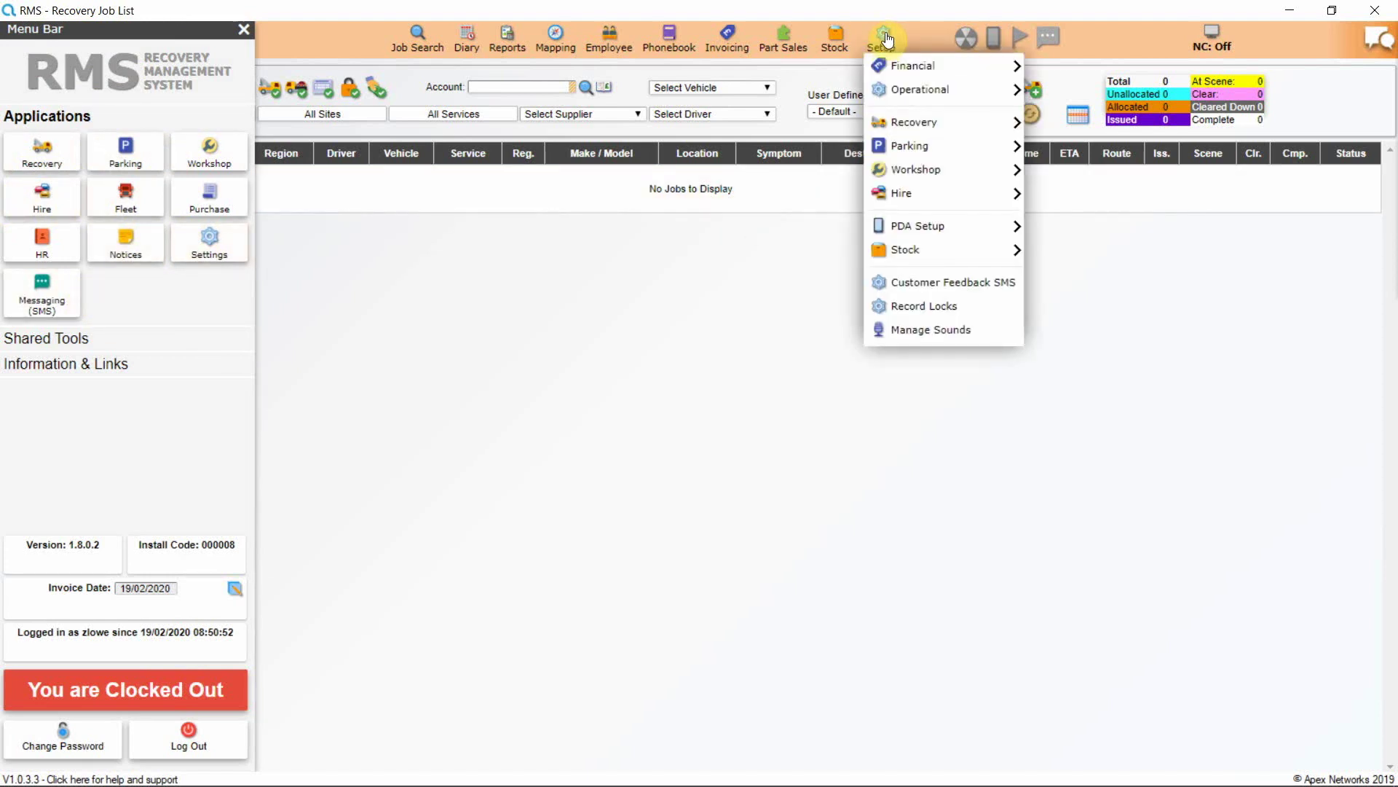
pyautogui.click(834, 134)
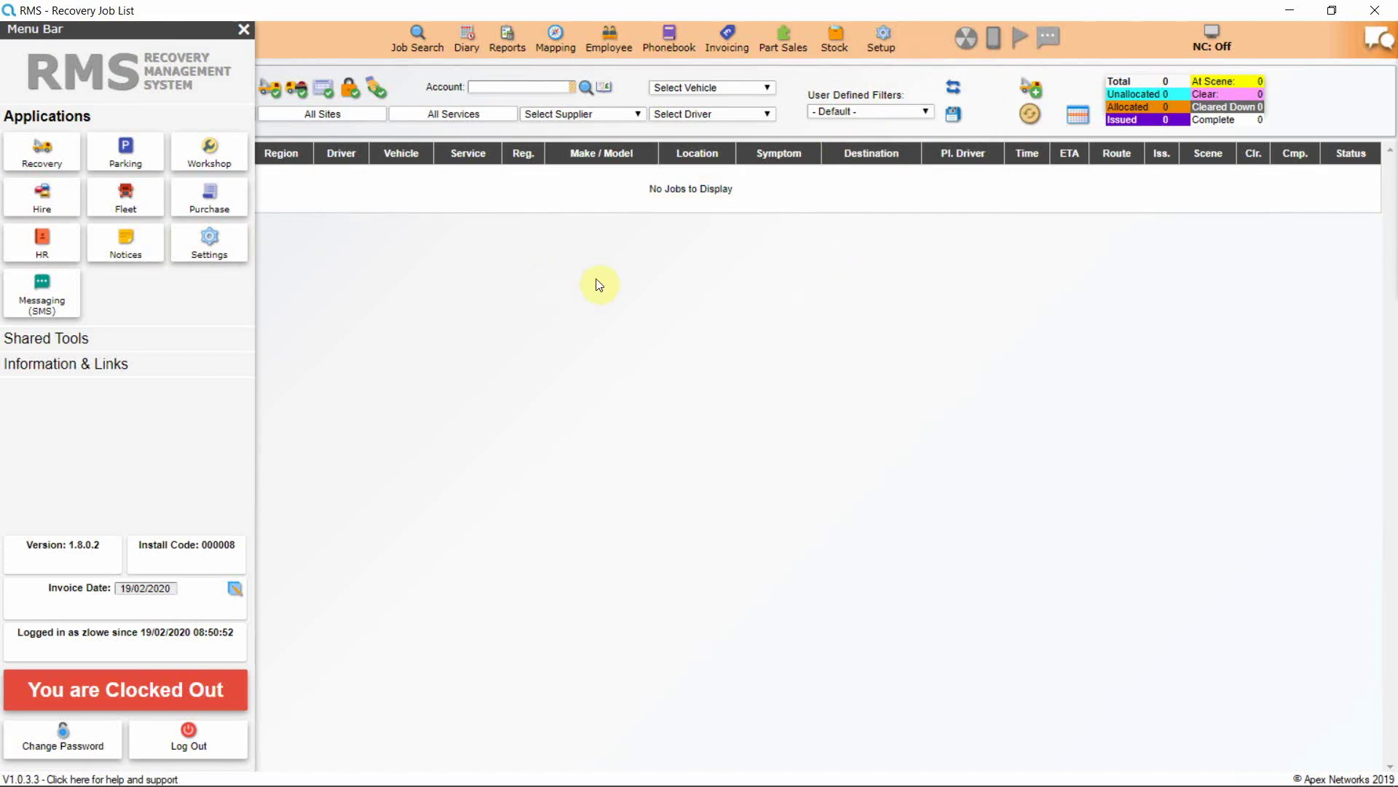
pyautogui.click(217, 244)
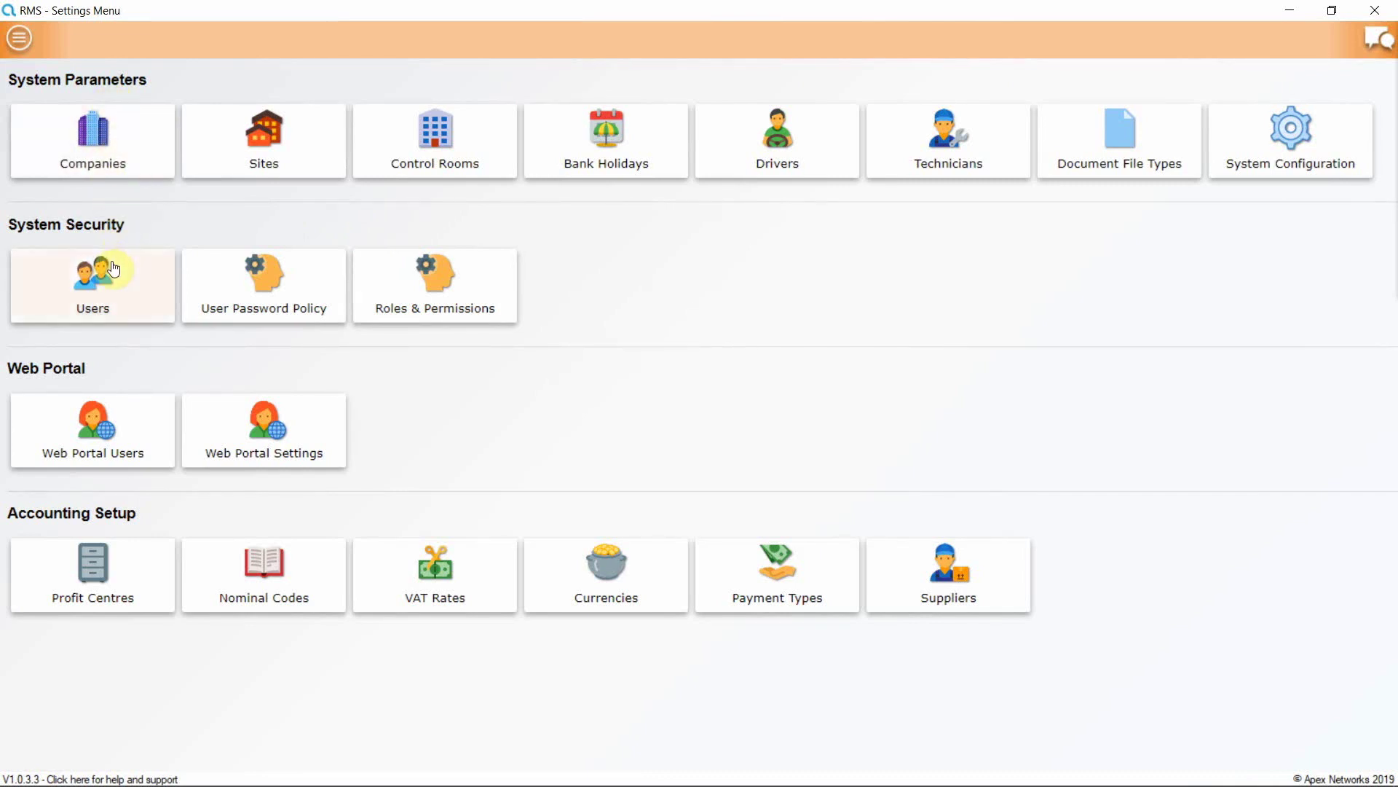
# Open the Manage Companies list from the Settings Menu
pyautogui.click(97, 144)
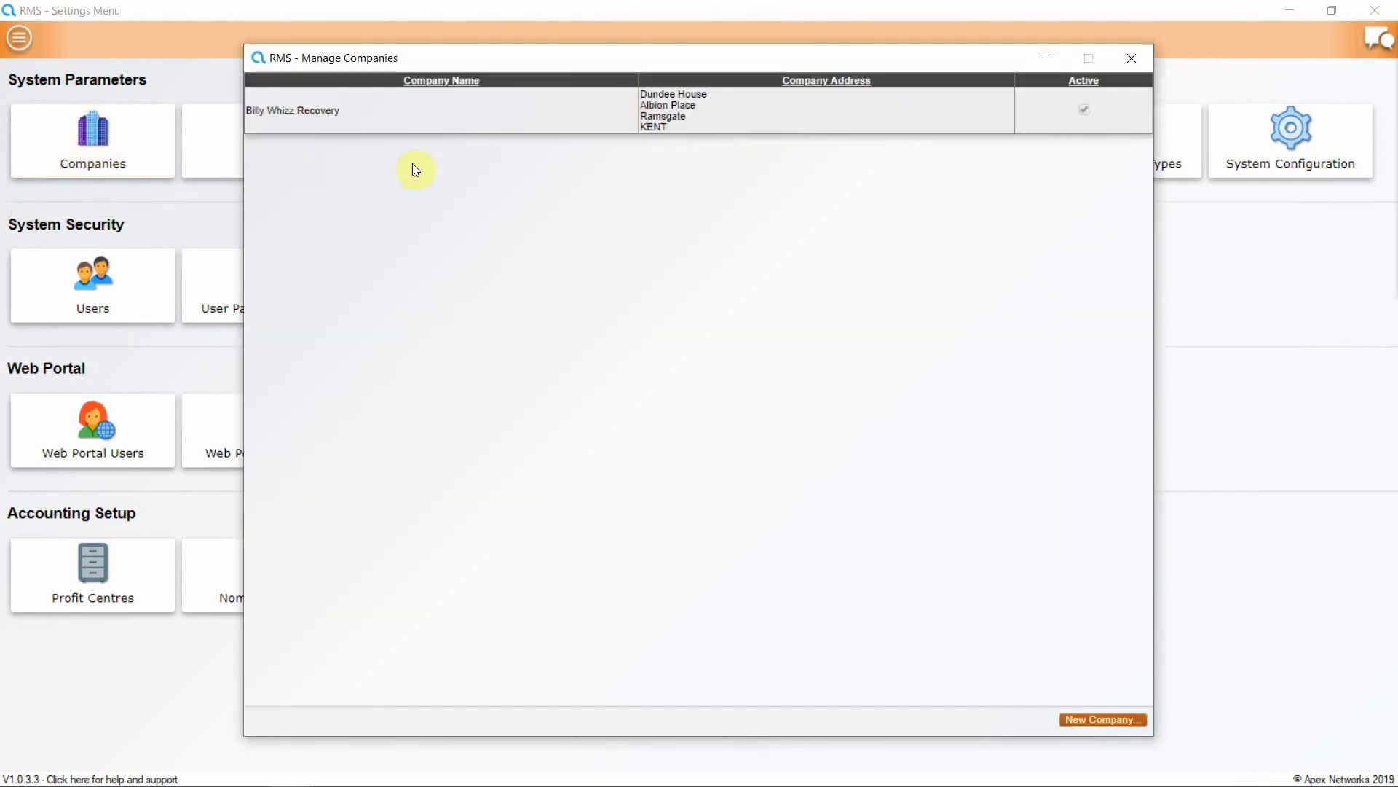
# Open the Billy Whizz Recovery company record
pyautogui.click(536, 113)
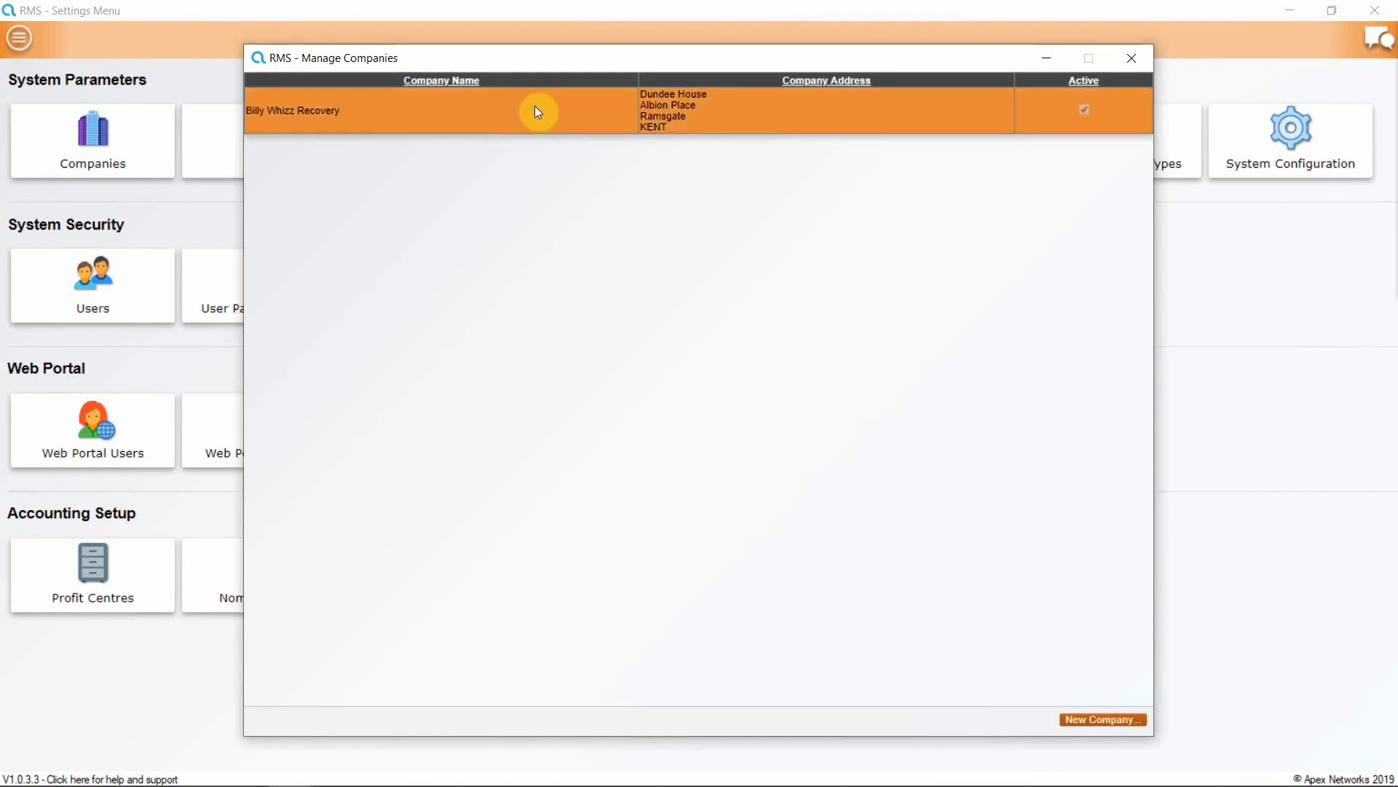
pyautogui.doubleClick(536, 110)
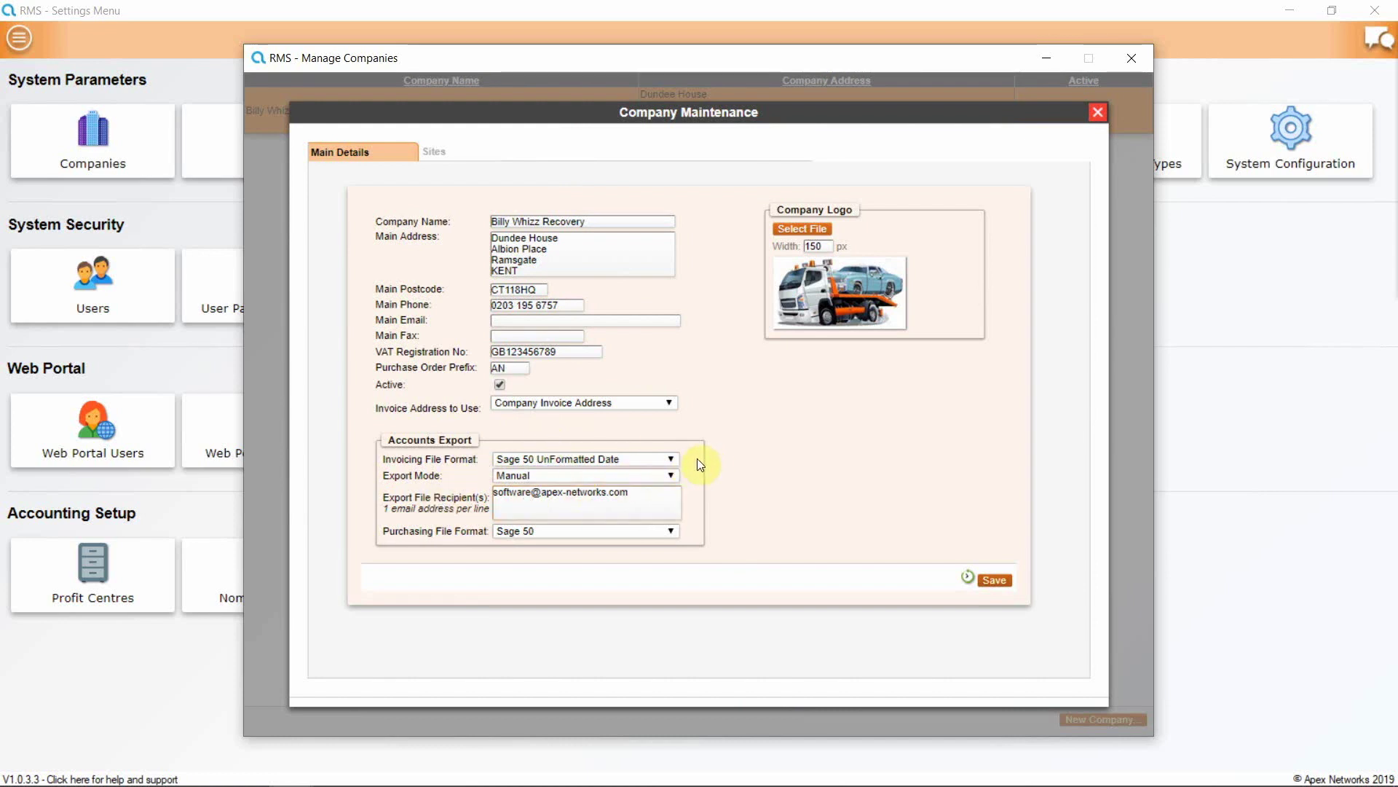
# Keep Sage 50 UnFormatted Date as invoicing file format, then save and close the company record
pyautogui.click(672, 457)
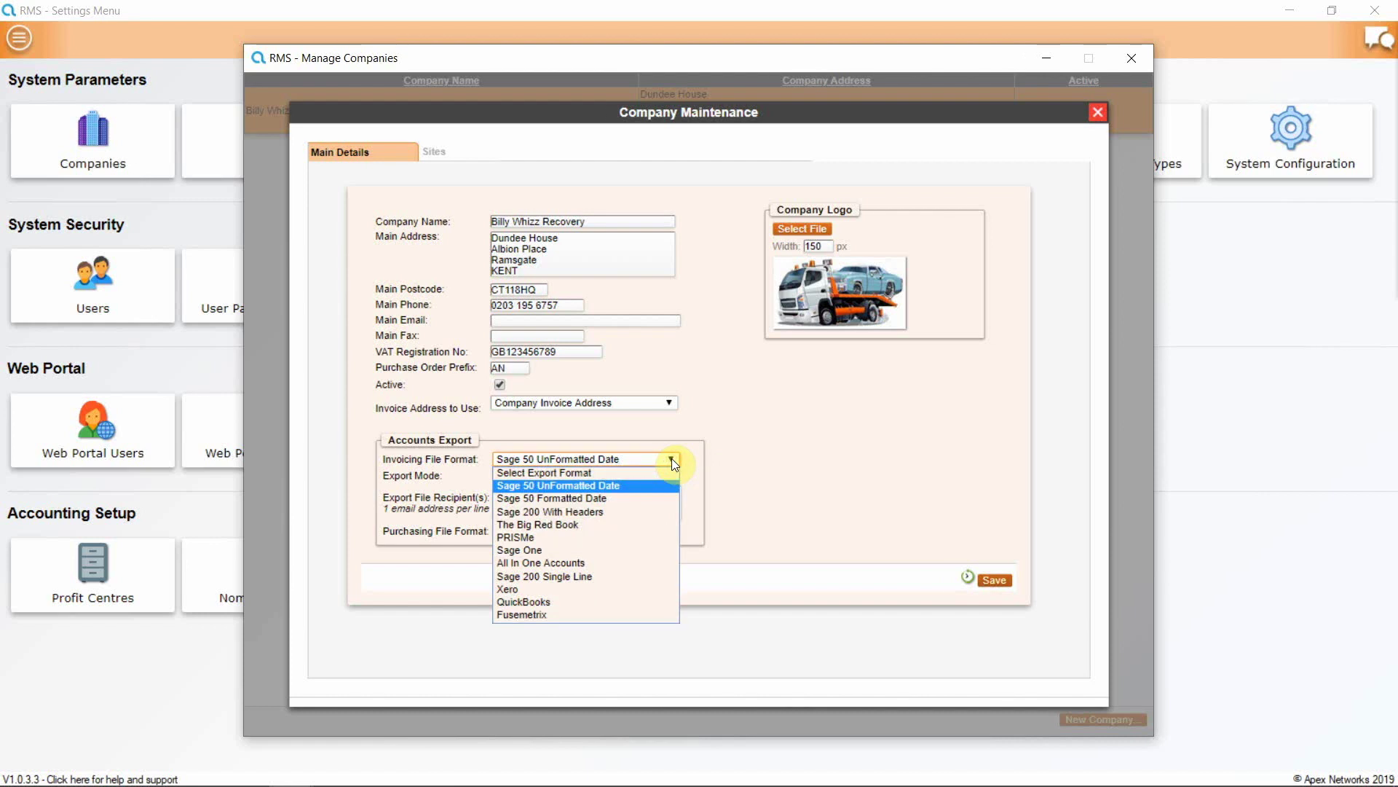
pyautogui.click(634, 486)
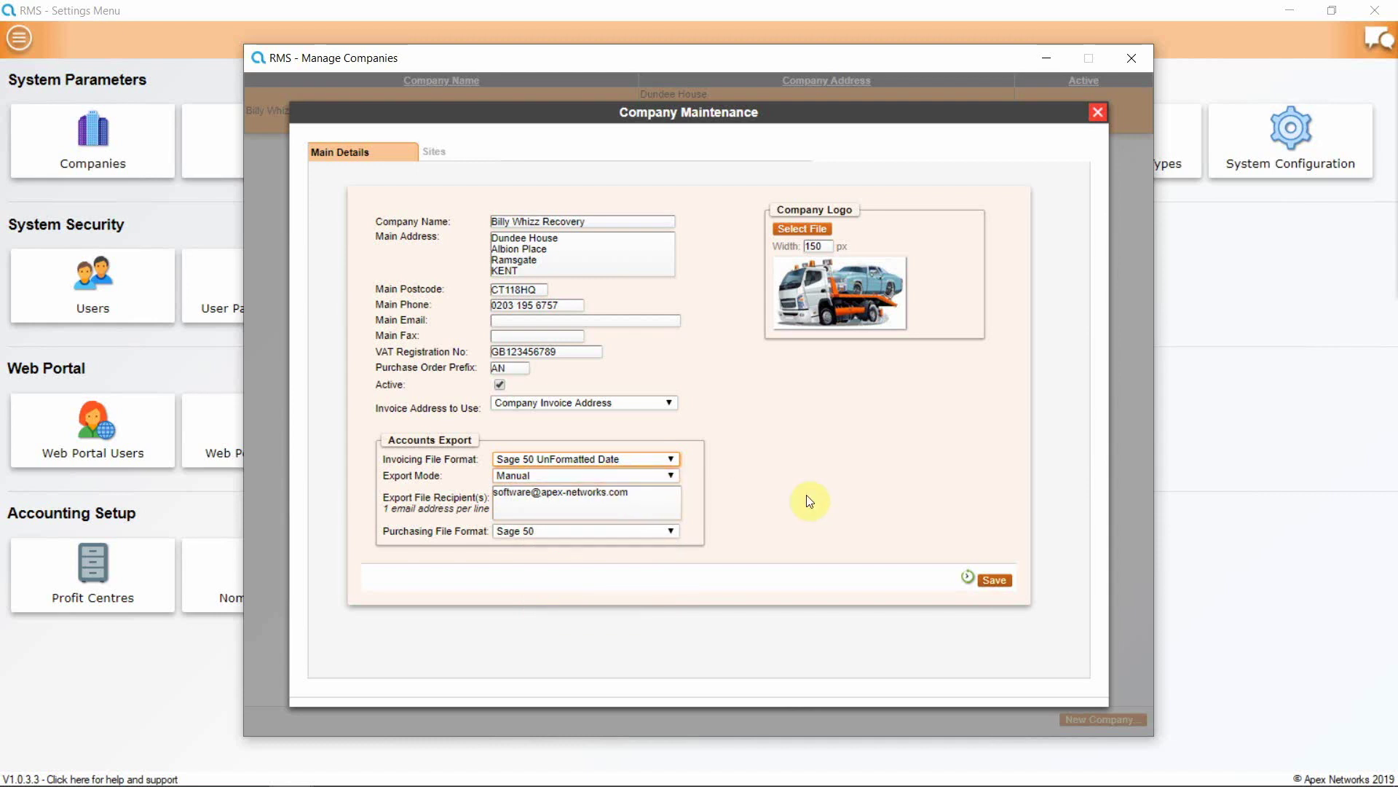
pyautogui.click(997, 581)
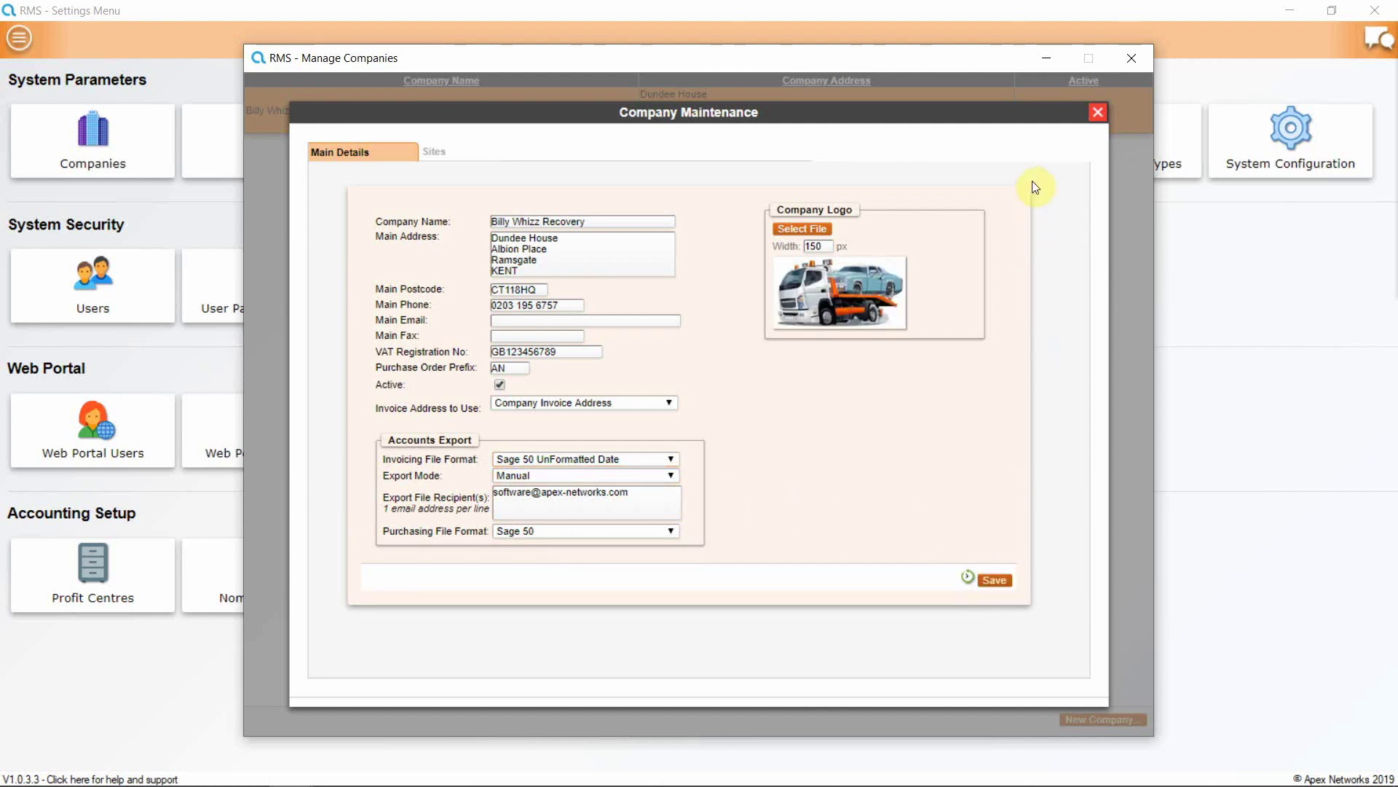
pyautogui.click(1097, 114)
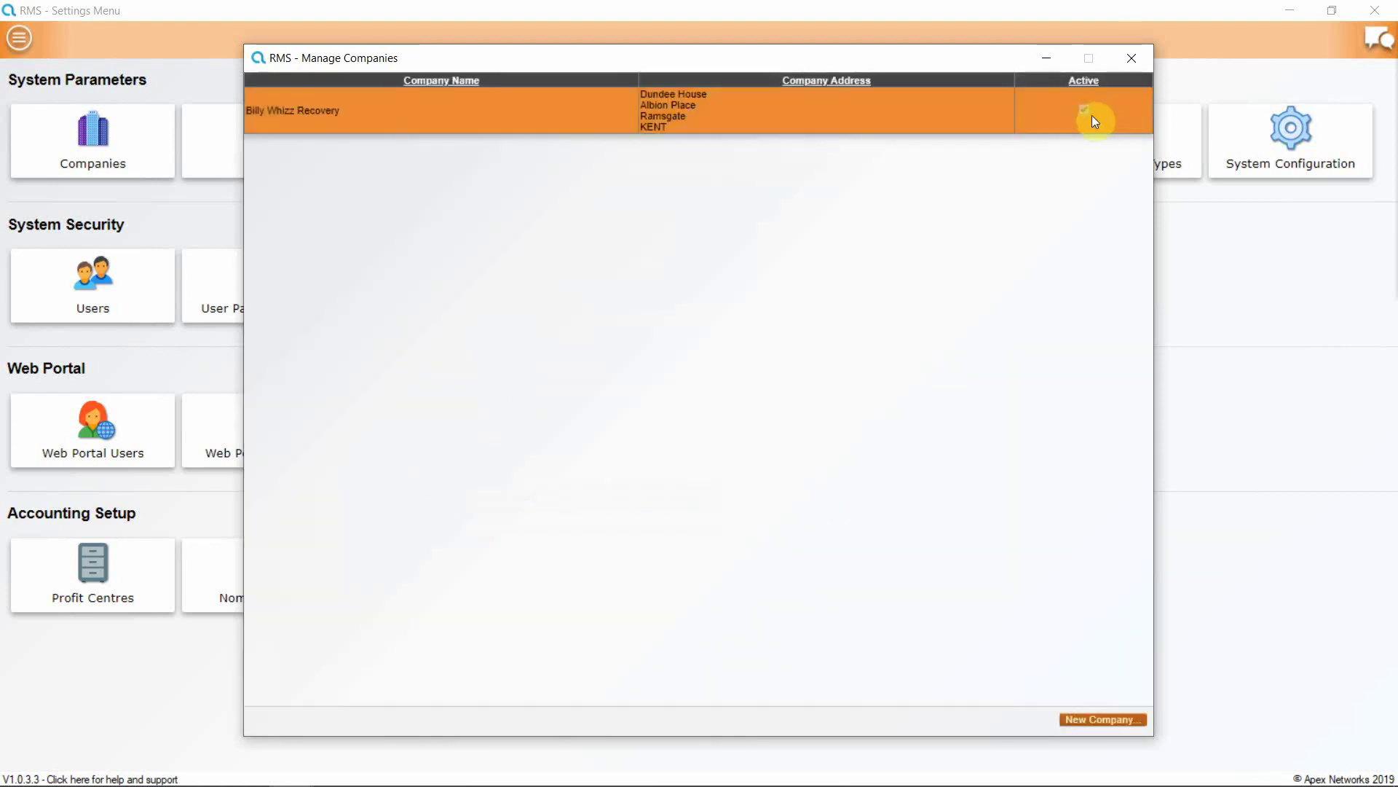
# Close the Manage Companies window to return to the Settings Menu
pyautogui.click(1126, 58)
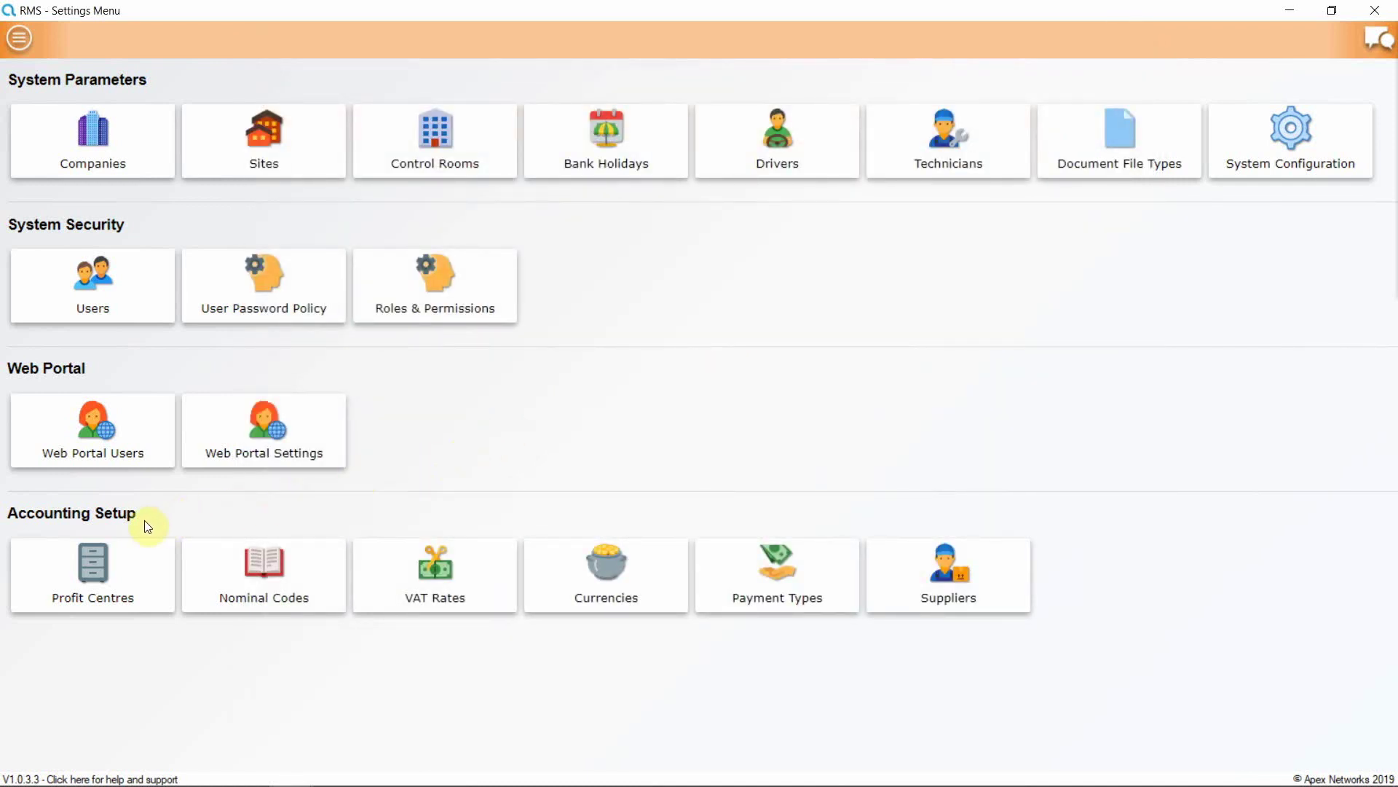
# In Profit Centres, insert Garages with code 03 and Workshop with code 05
pyautogui.click(96, 570)
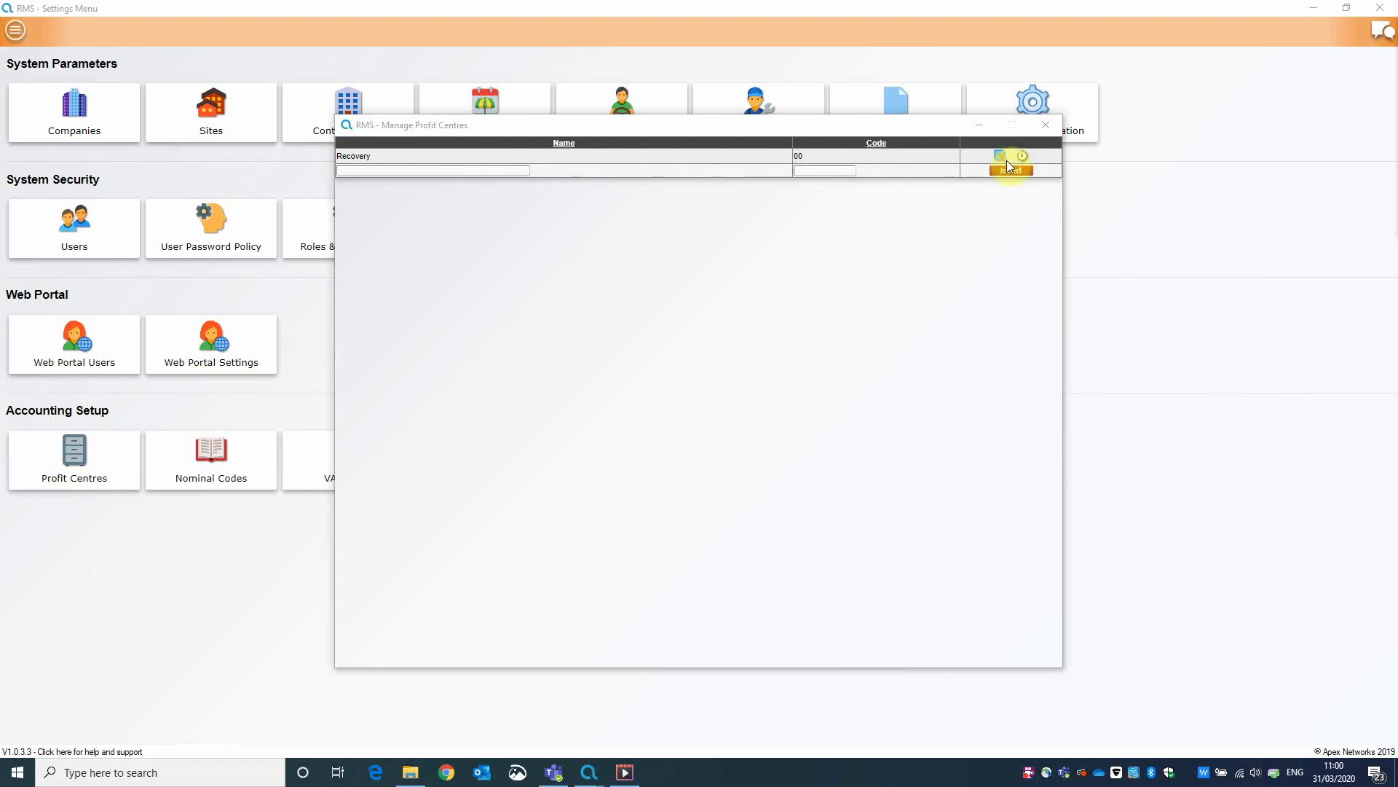
pyautogui.click(433, 170)
pyautogui.write('Garages')
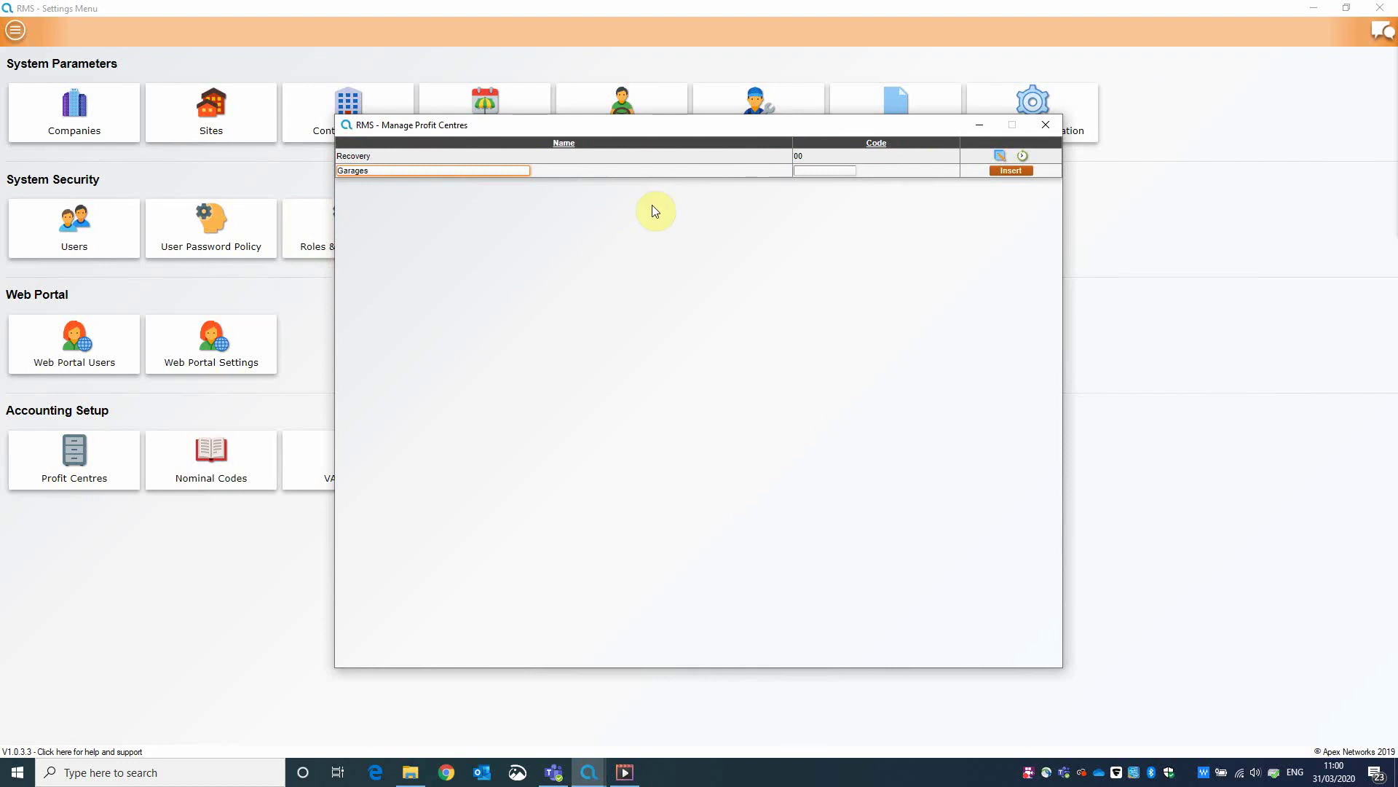
pyautogui.click(800, 171)
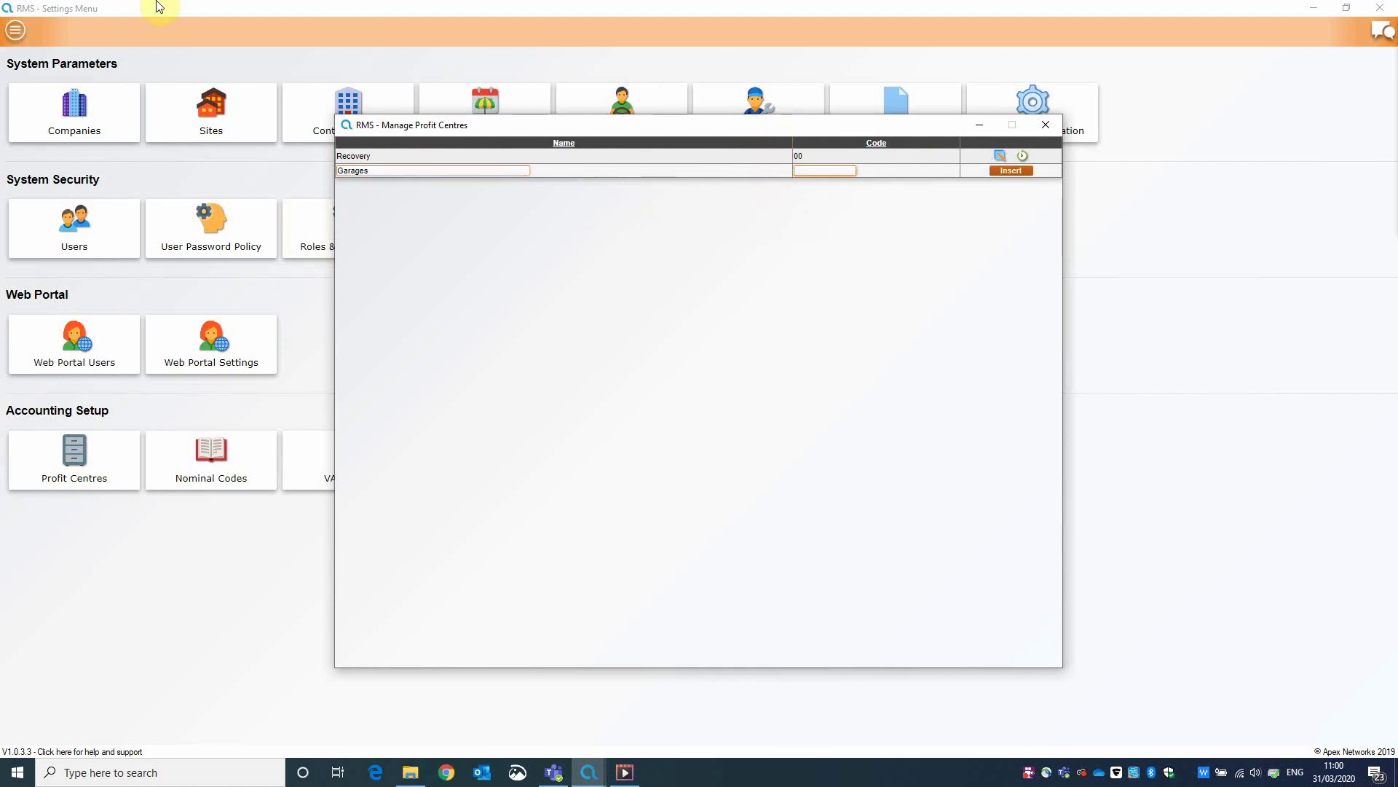
pyautogui.press('Return')
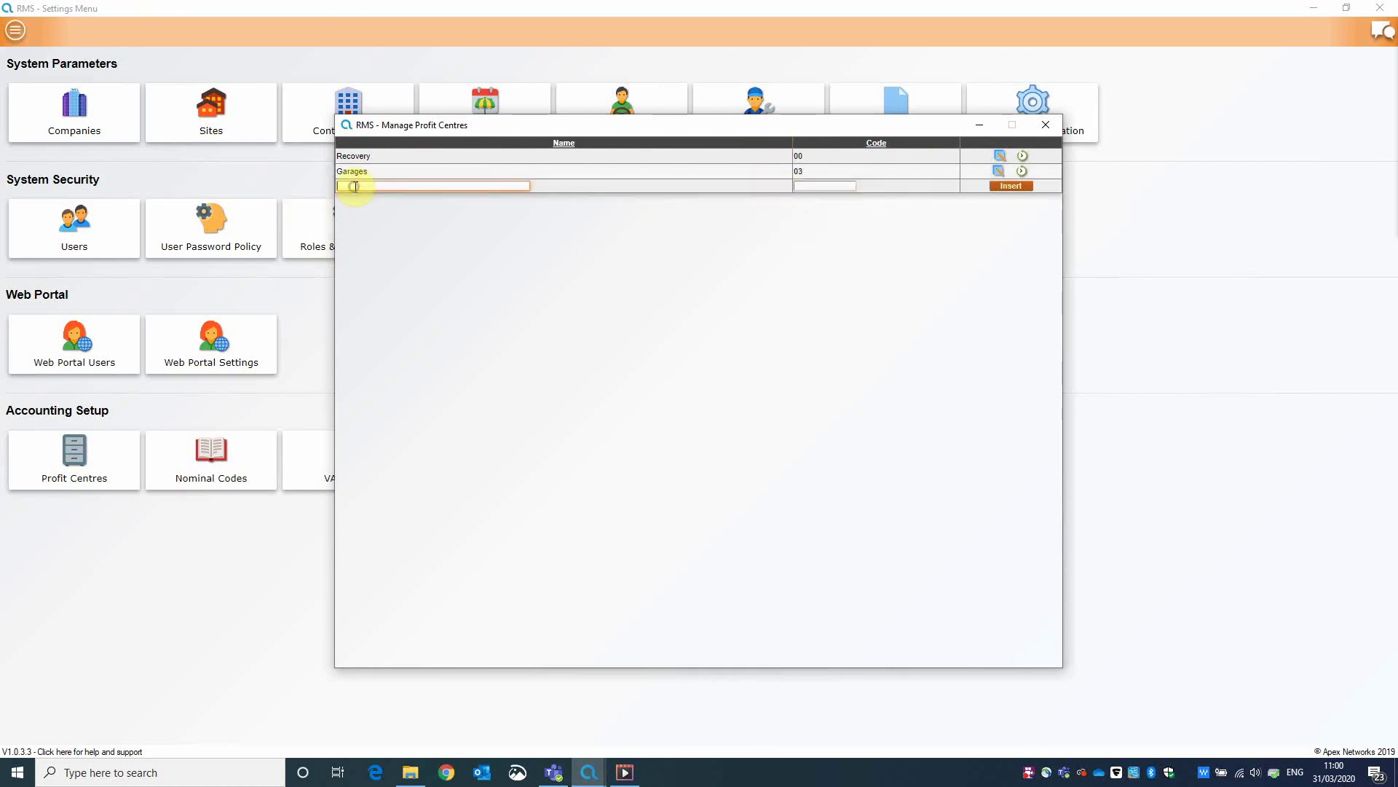
pyautogui.write('Workshop')
pyautogui.click(813, 185)
pyautogui.write('0')
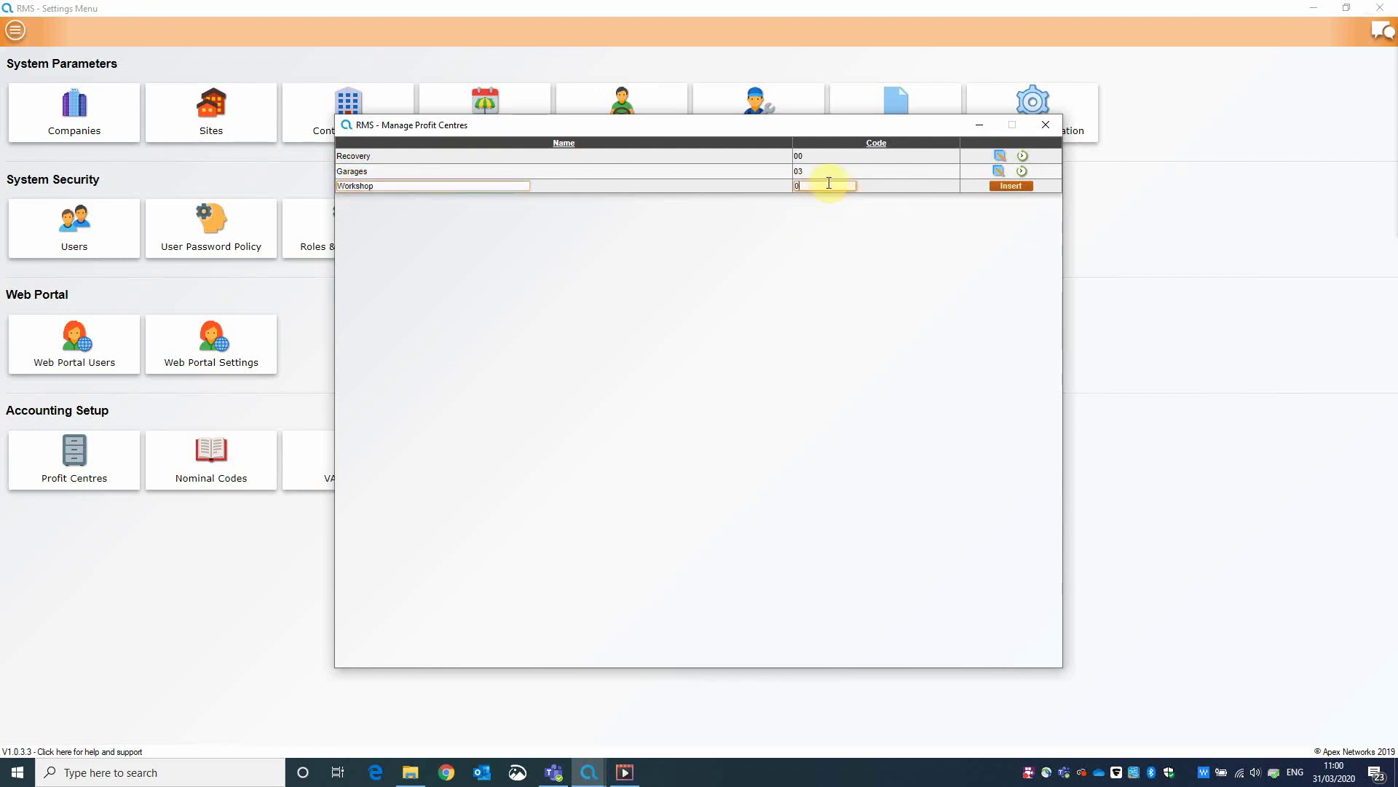
pyautogui.write('5')
pyautogui.click(1027, 185)
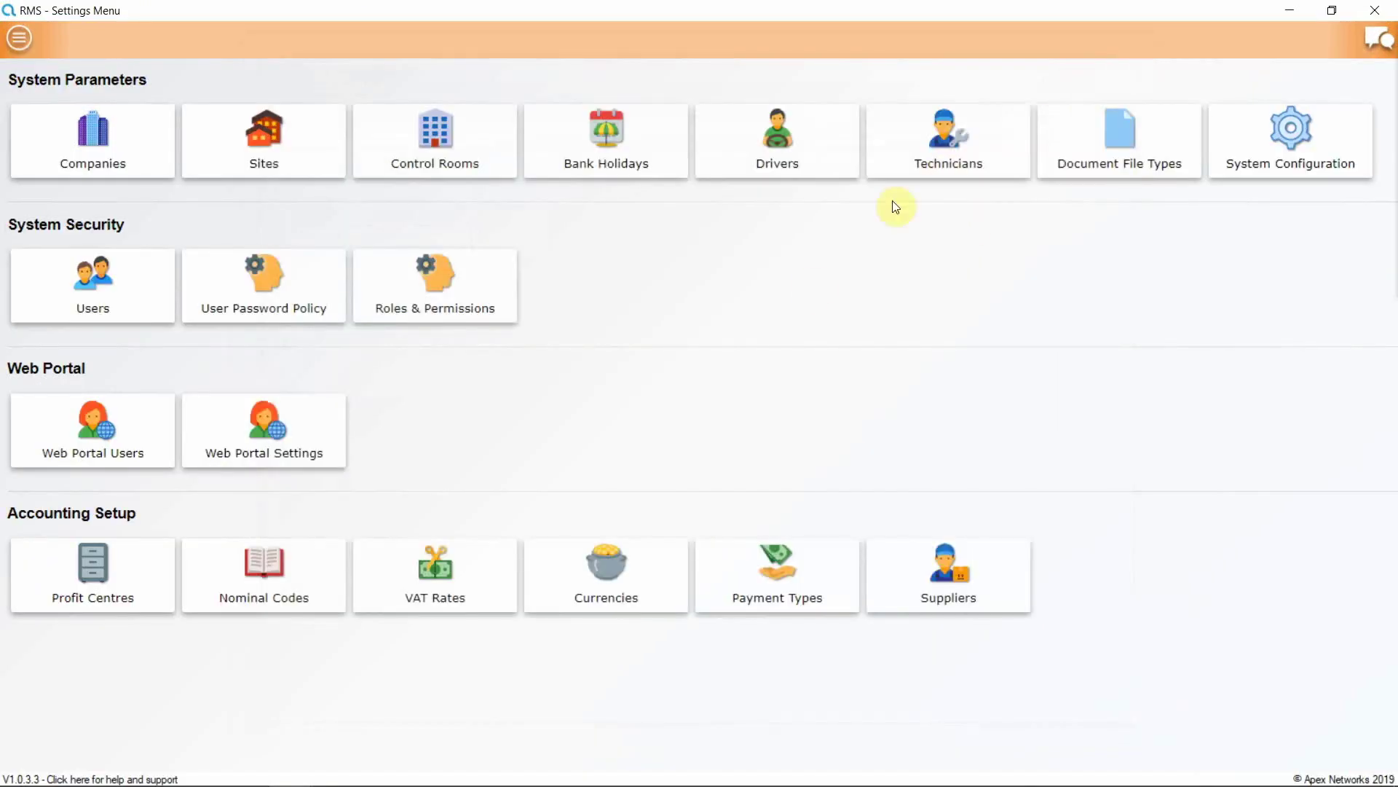
# Insert nominal code 9999 'revenue' under SA - Sales and WORKSHOP - 3, then close Nominal Codes
pyautogui.click(269, 572)
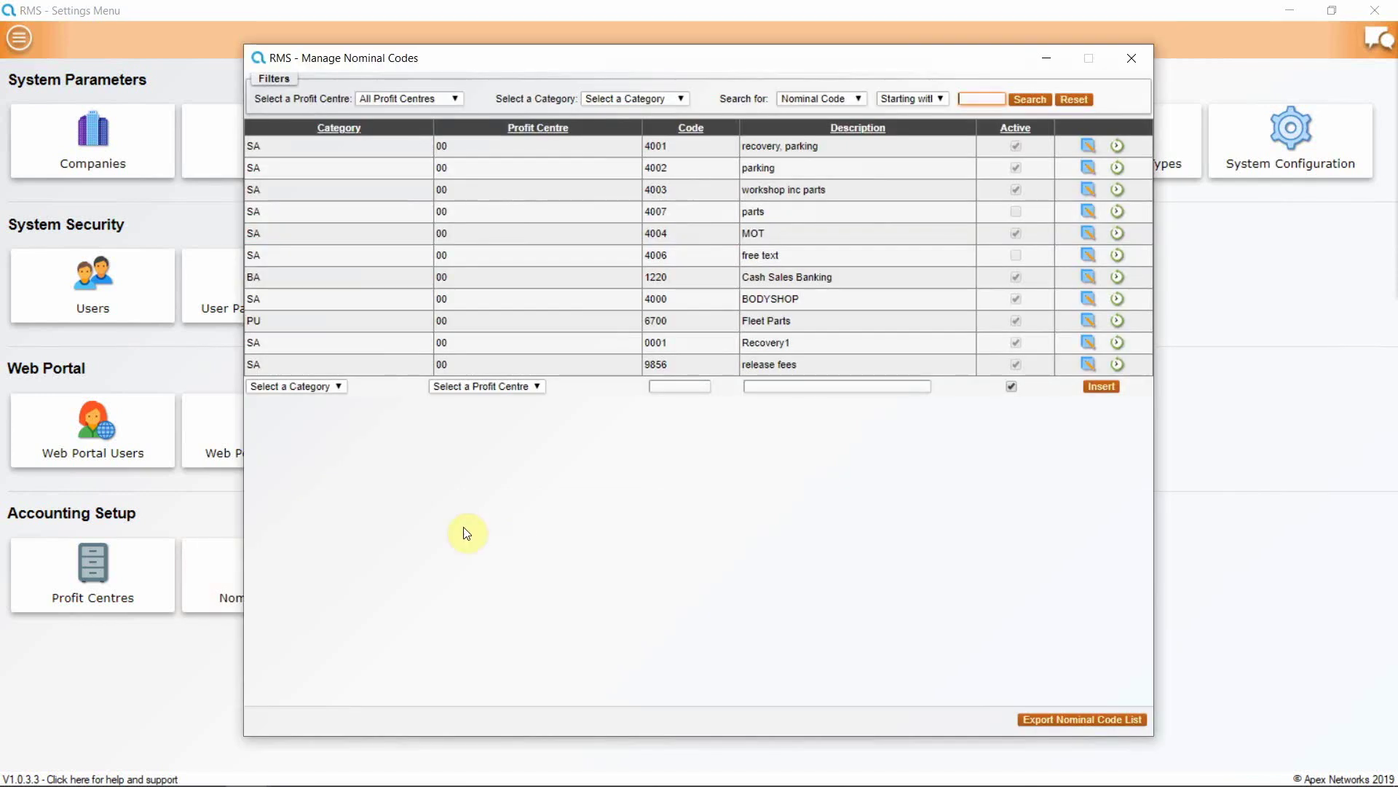
pyautogui.click(336, 386)
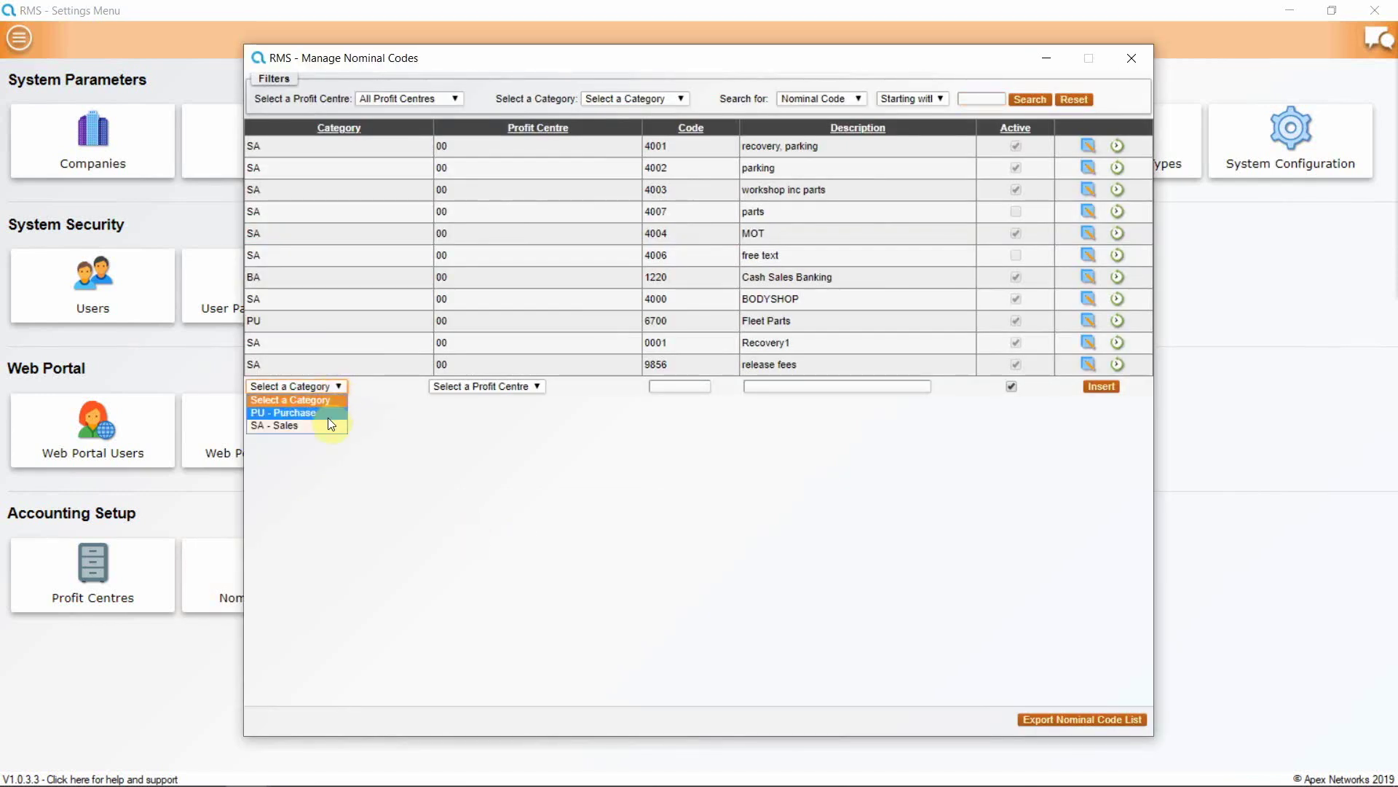
pyautogui.click(329, 425)
pyautogui.click(535, 386)
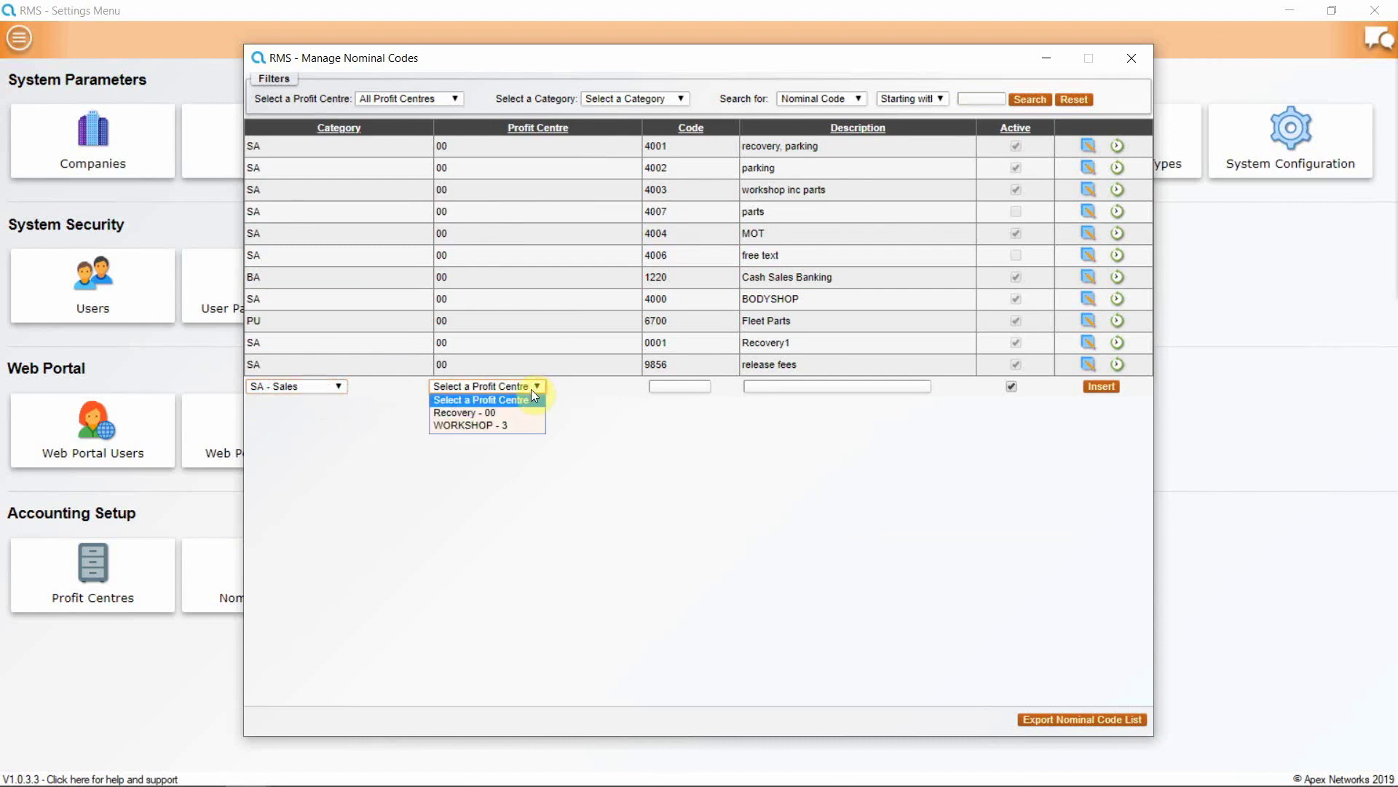
pyautogui.click(531, 427)
pyautogui.click(672, 386)
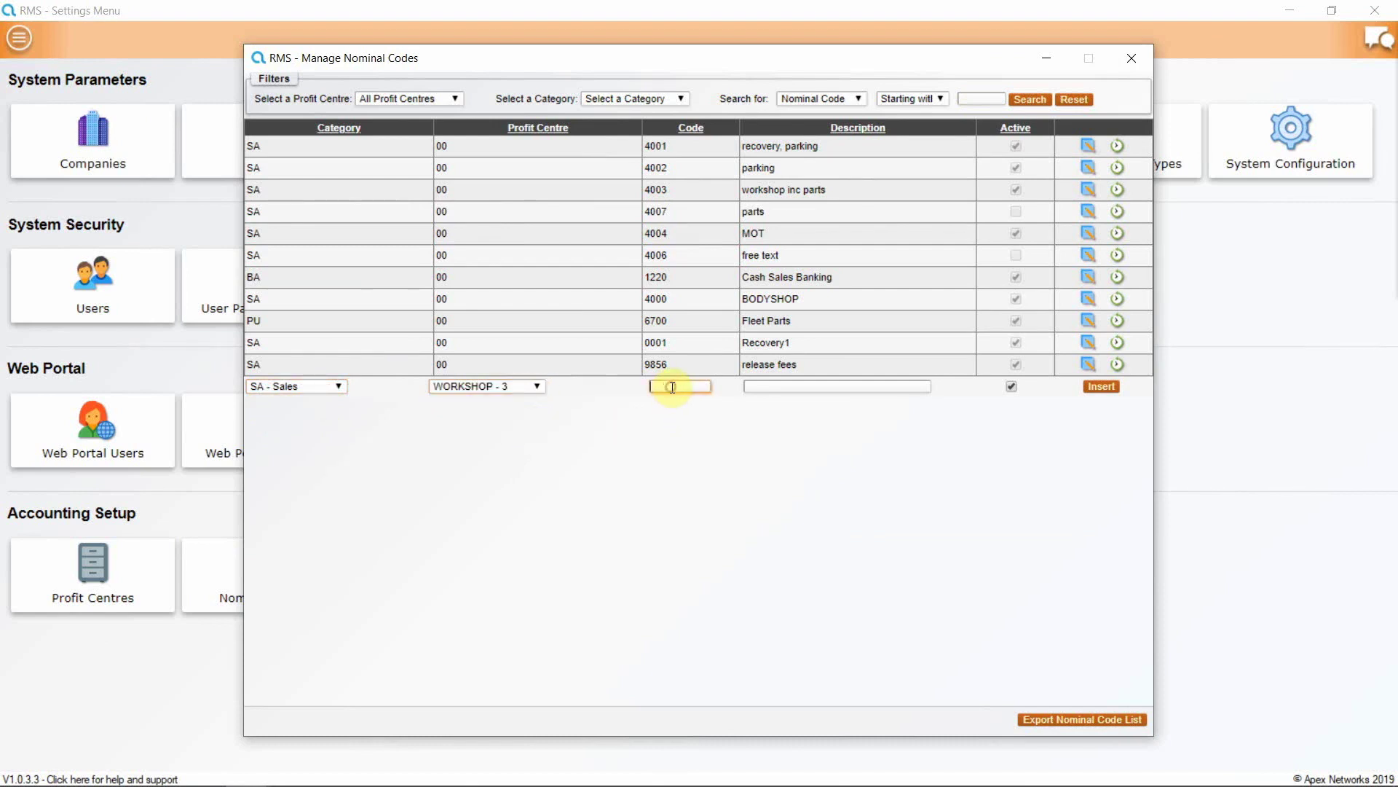
pyautogui.write('9999')
pyautogui.click(771, 385)
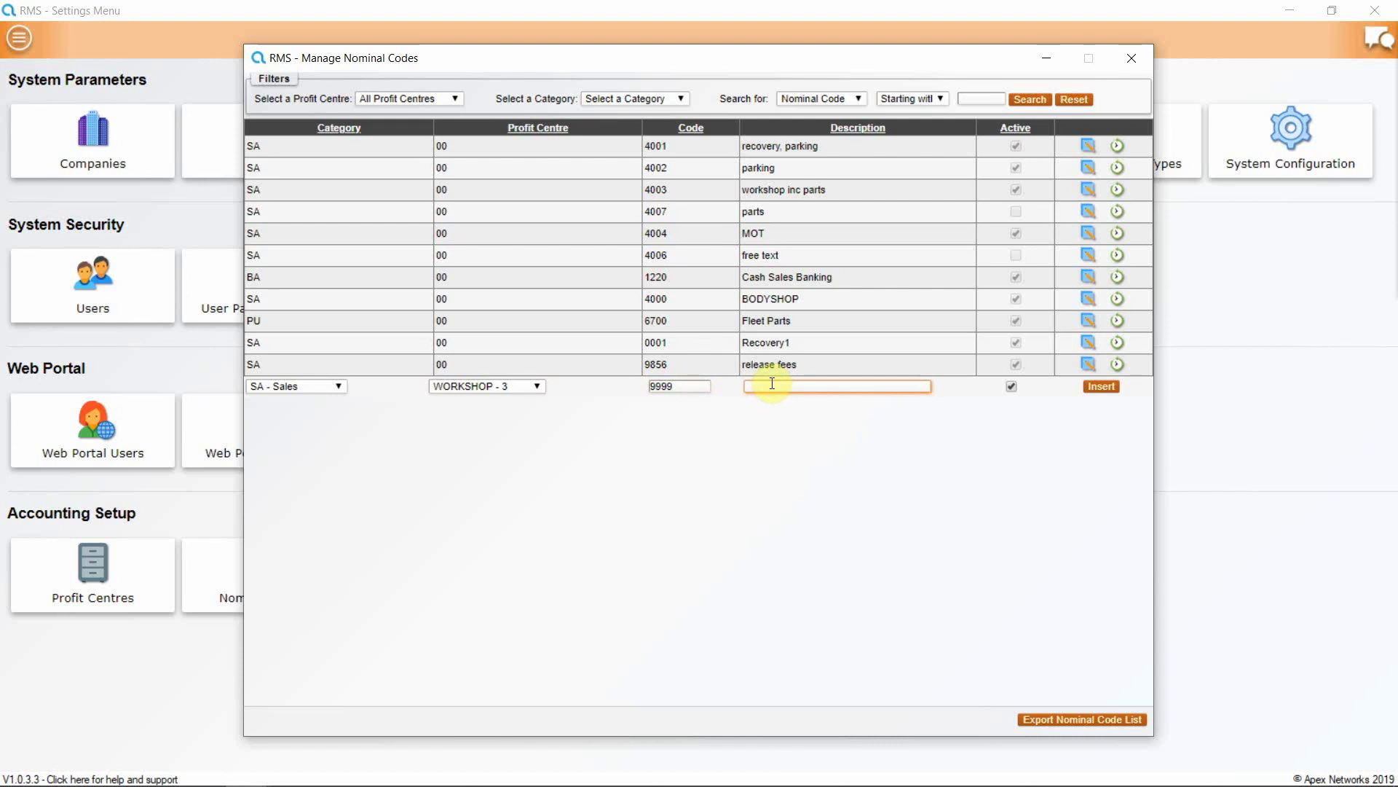
pyautogui.write('revenue')
pyautogui.click(1101, 386)
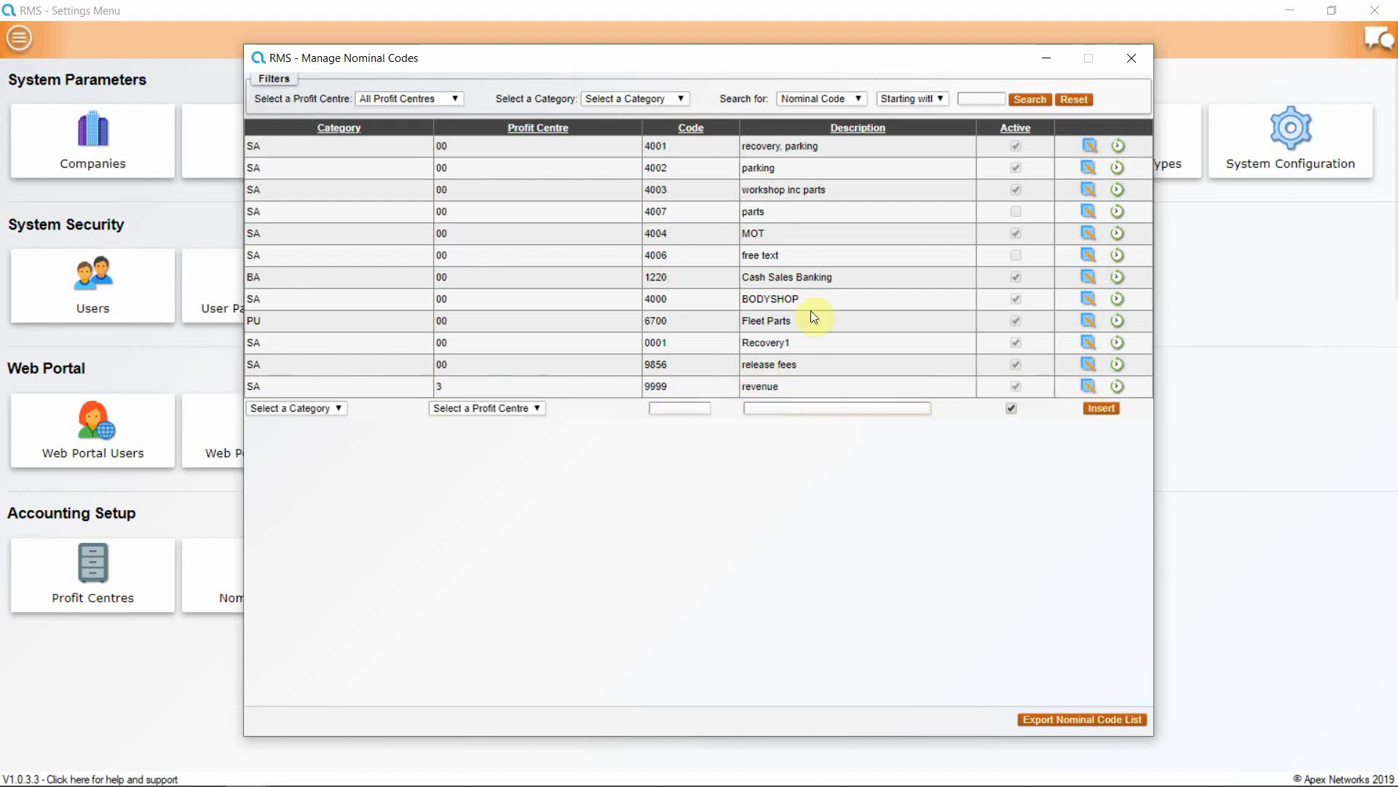
pyautogui.click(1131, 58)
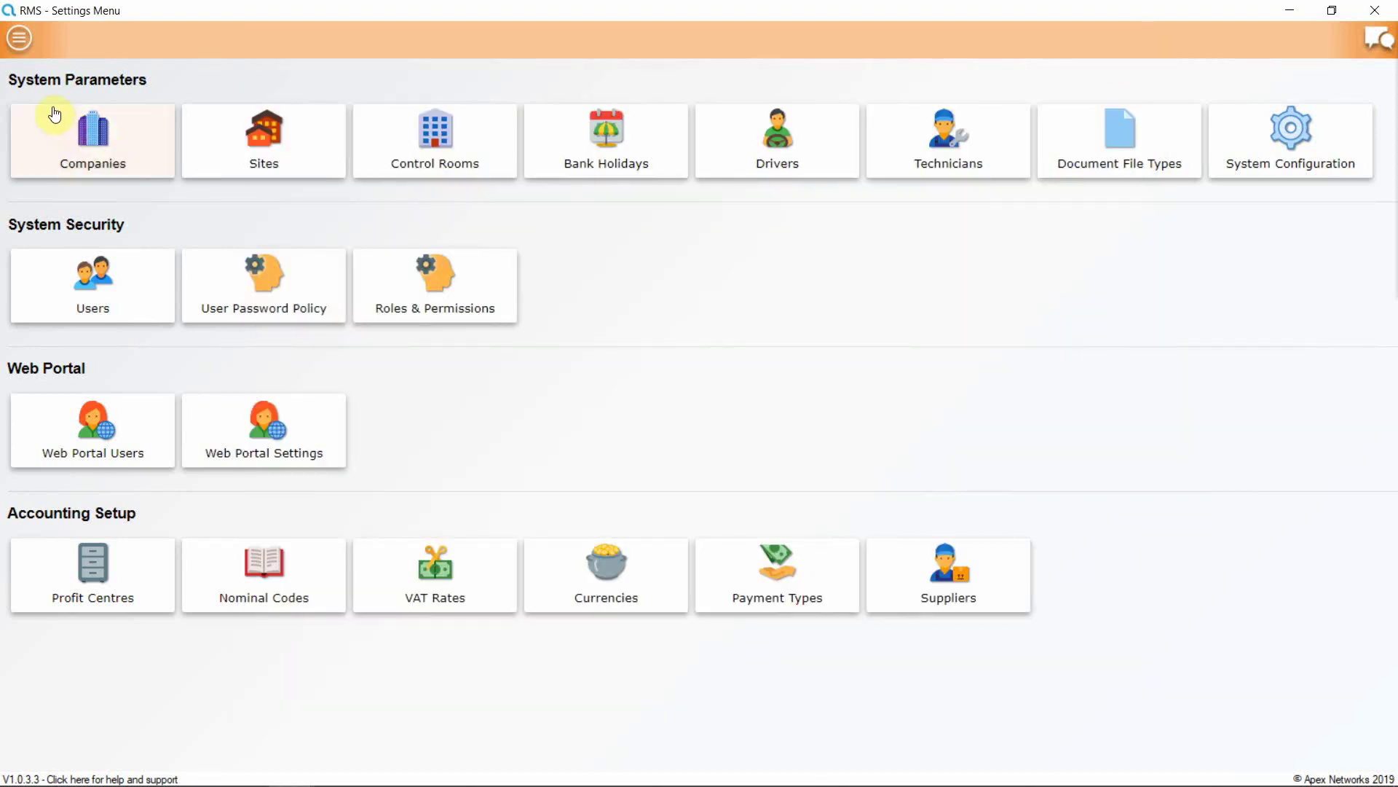
# Switch to the Recovery job list and bring up the Setup > Financial options
pyautogui.click(20, 40)
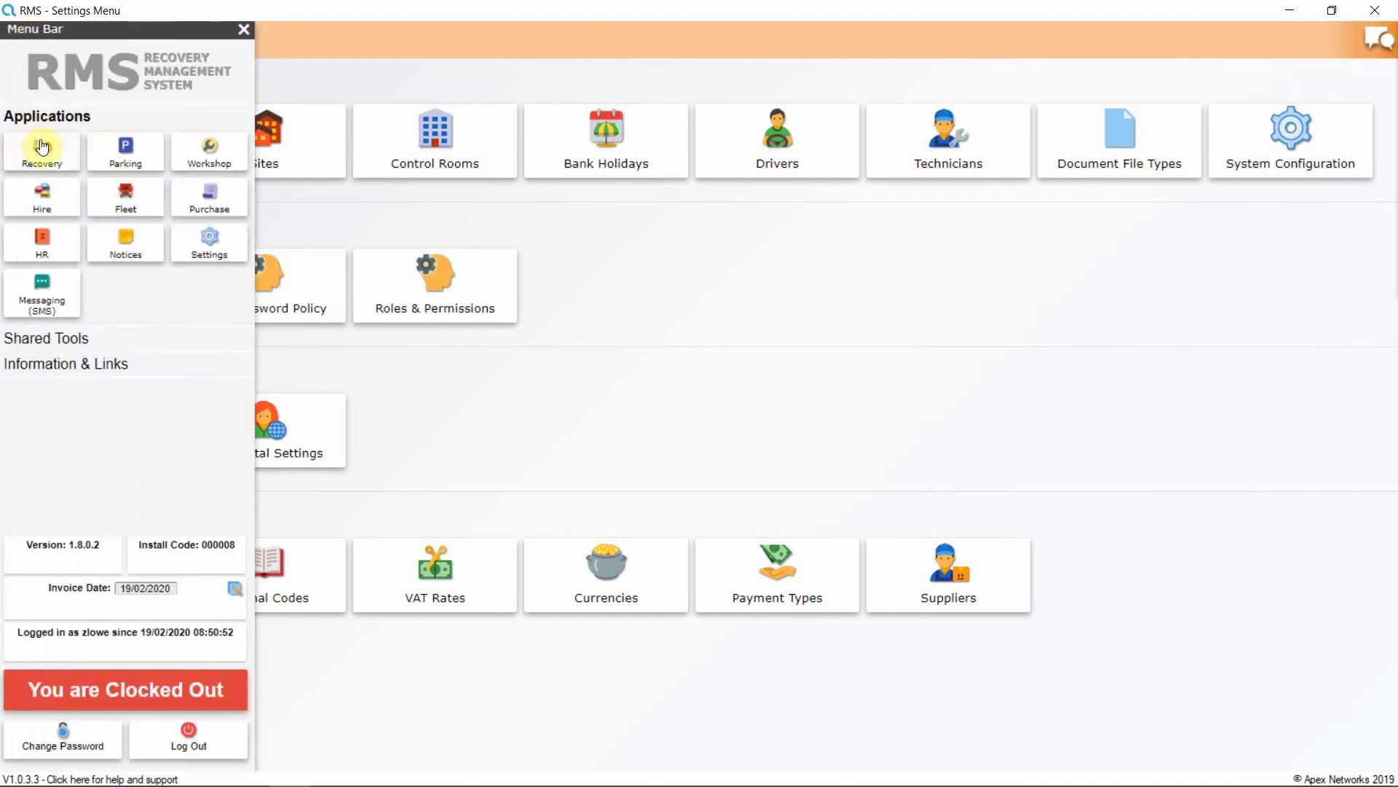
pyautogui.click(41, 148)
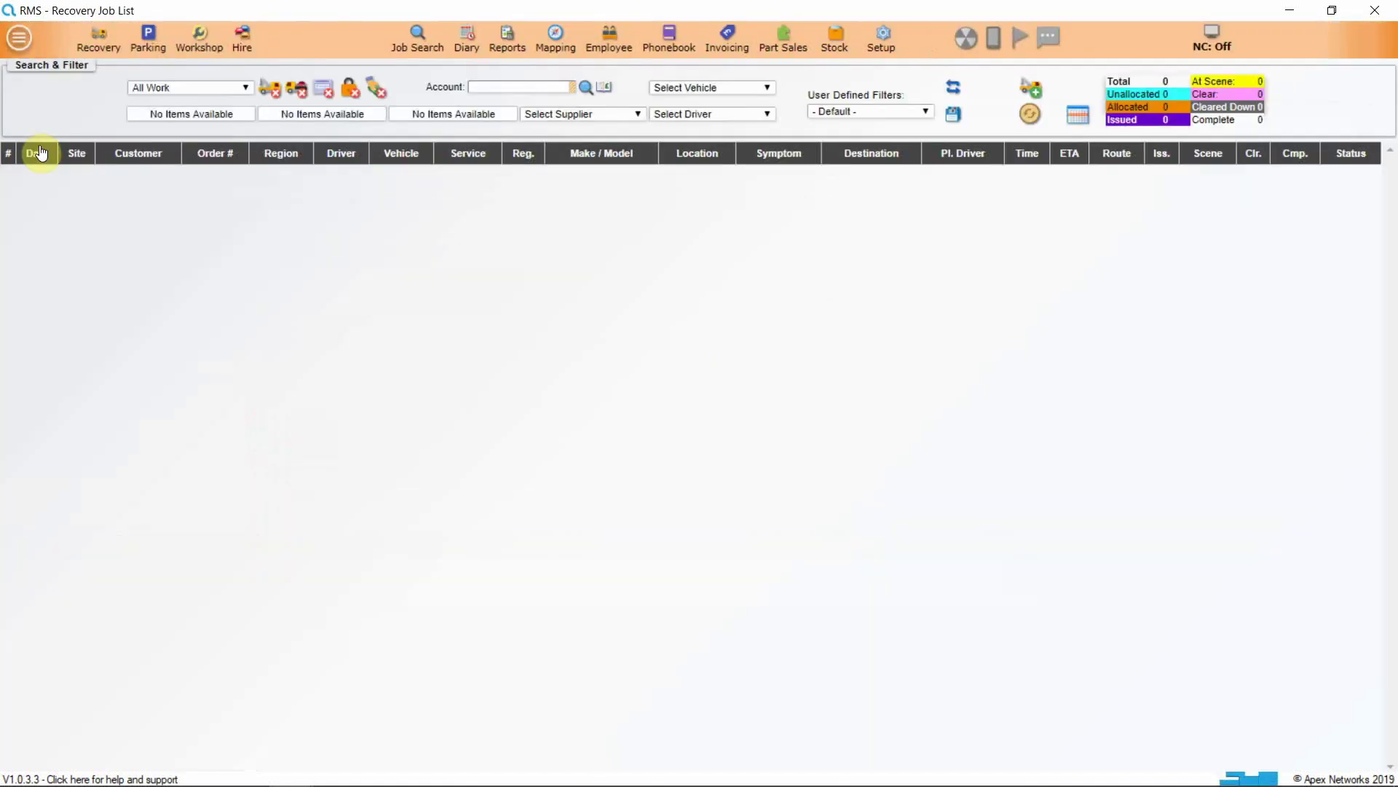
pyautogui.click(883, 37)
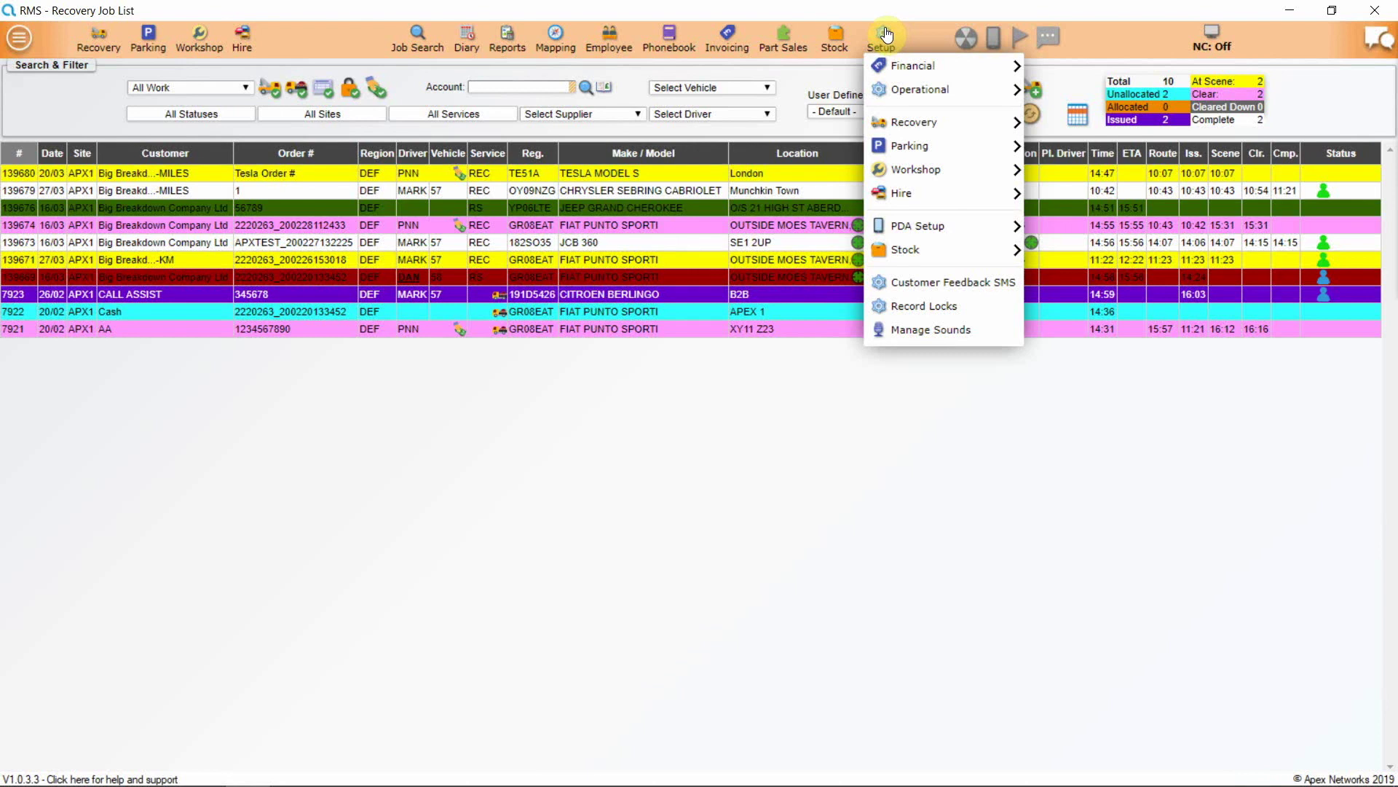
pyautogui.moveTo(899, 66)
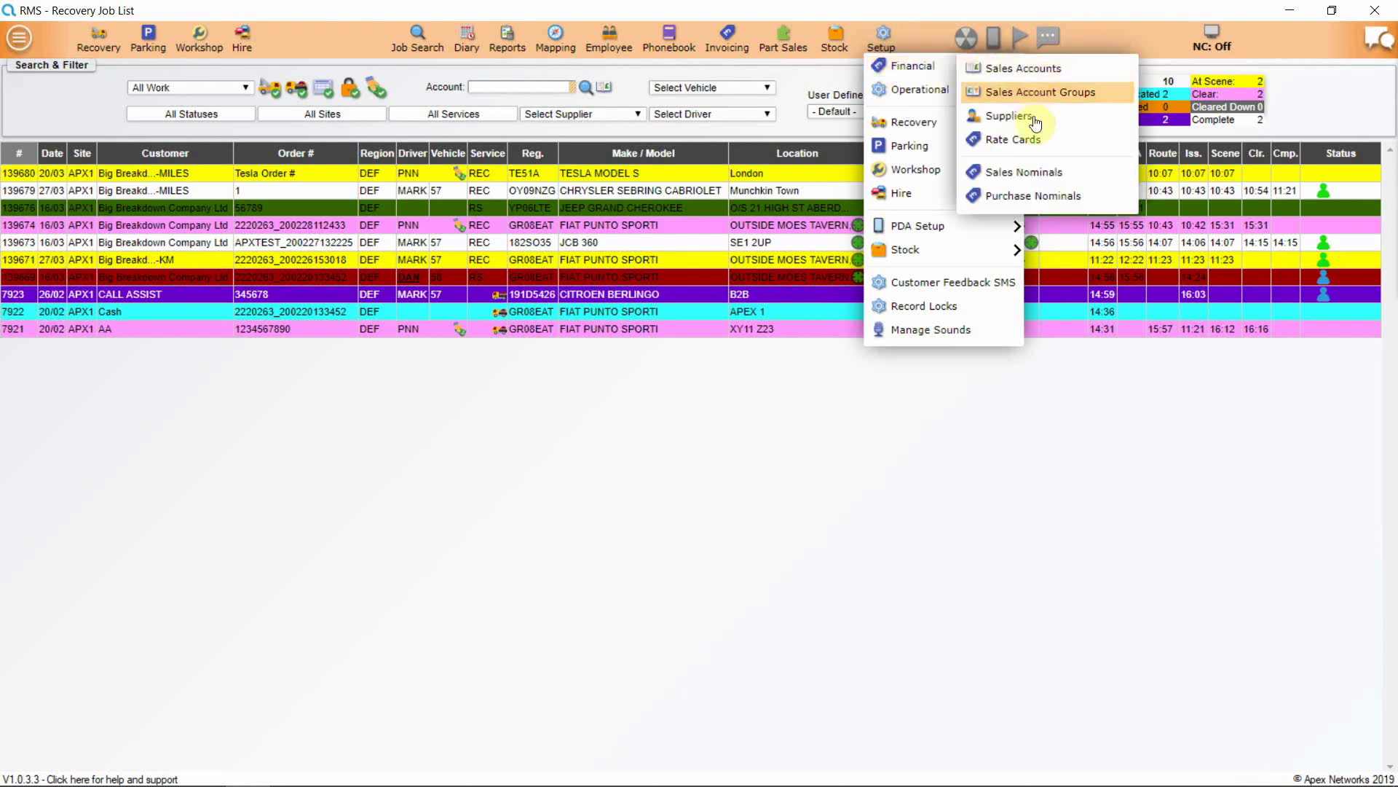
# Map Parking Dvla Surety Fee to sales nominal 001220-Cash Sales Banking, save, and close
pyautogui.click(1035, 171)
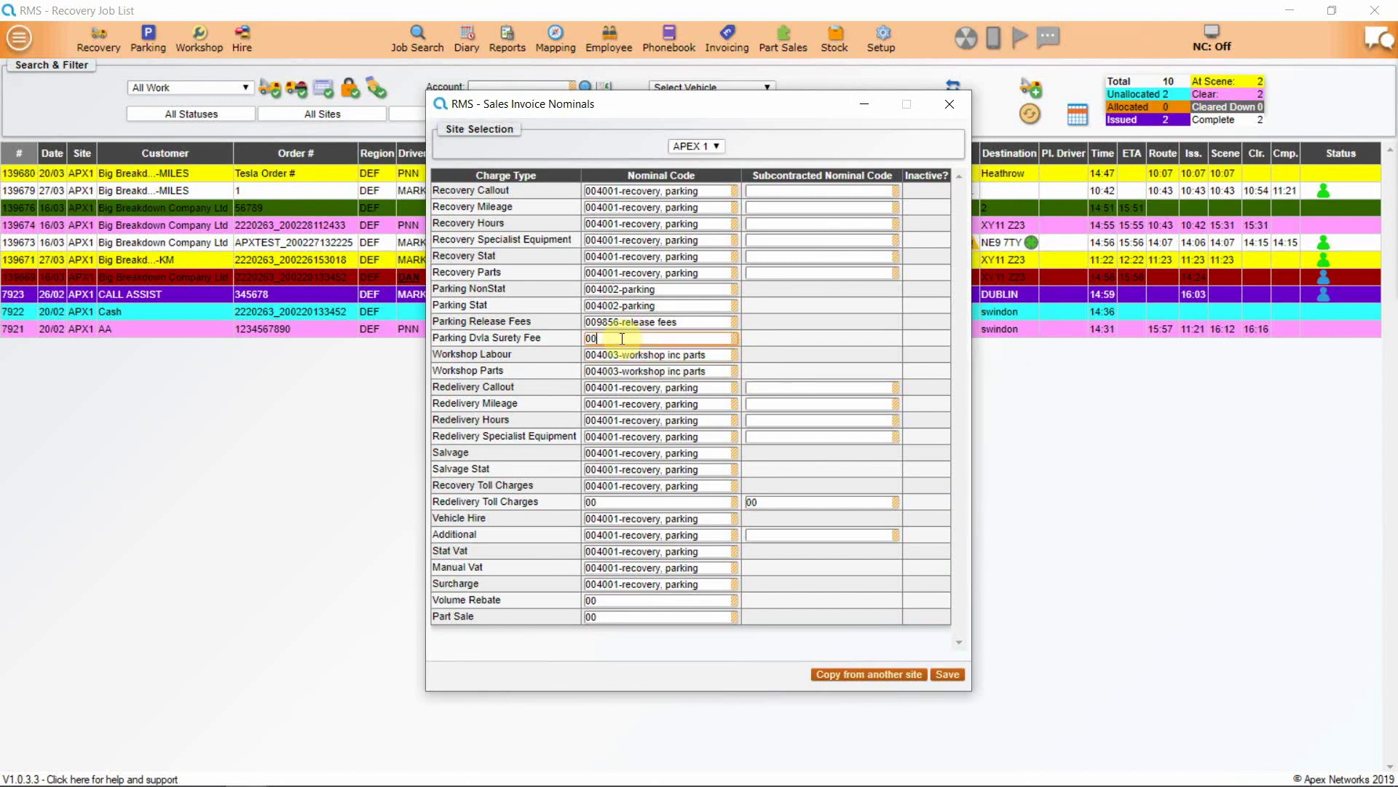
pyautogui.press('BackSpace')
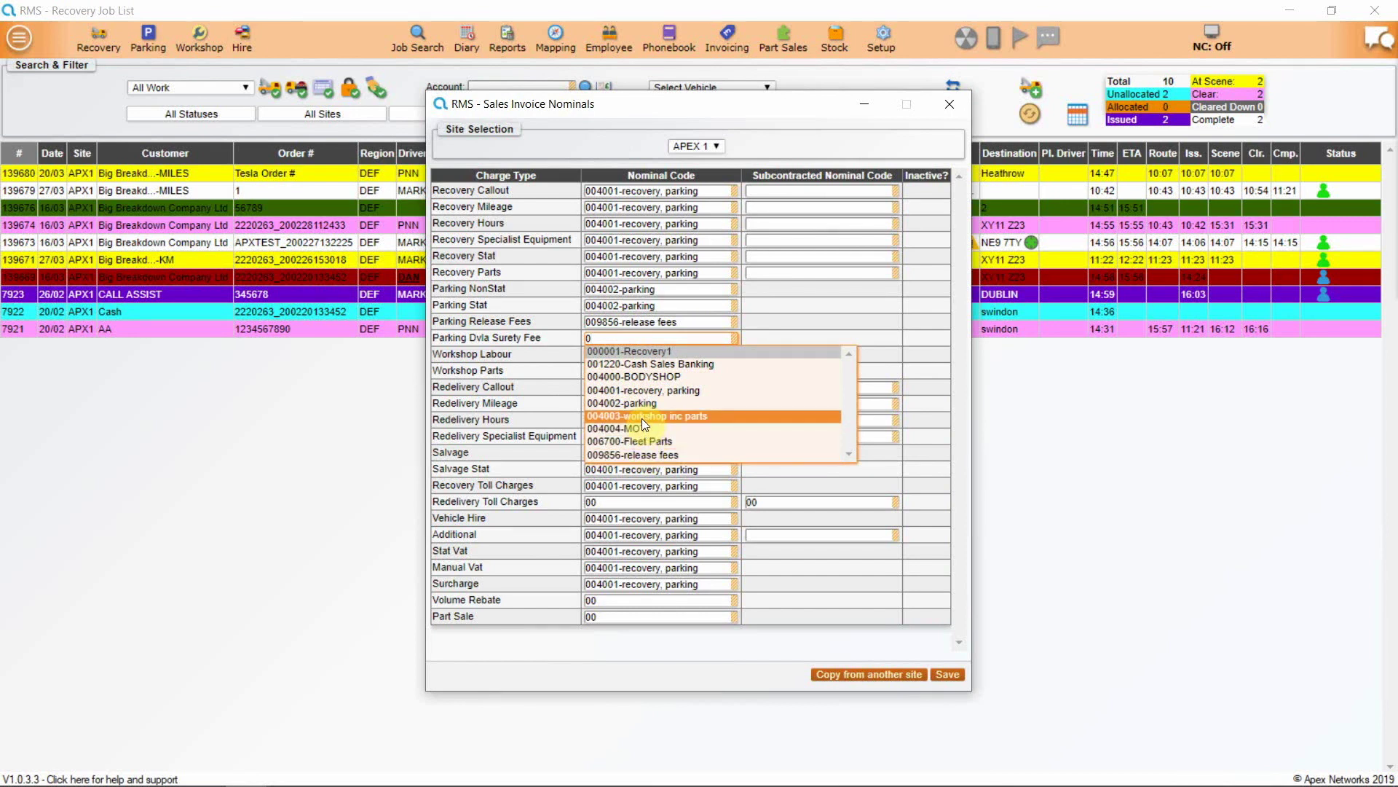
pyautogui.click(645, 365)
pyautogui.click(947, 673)
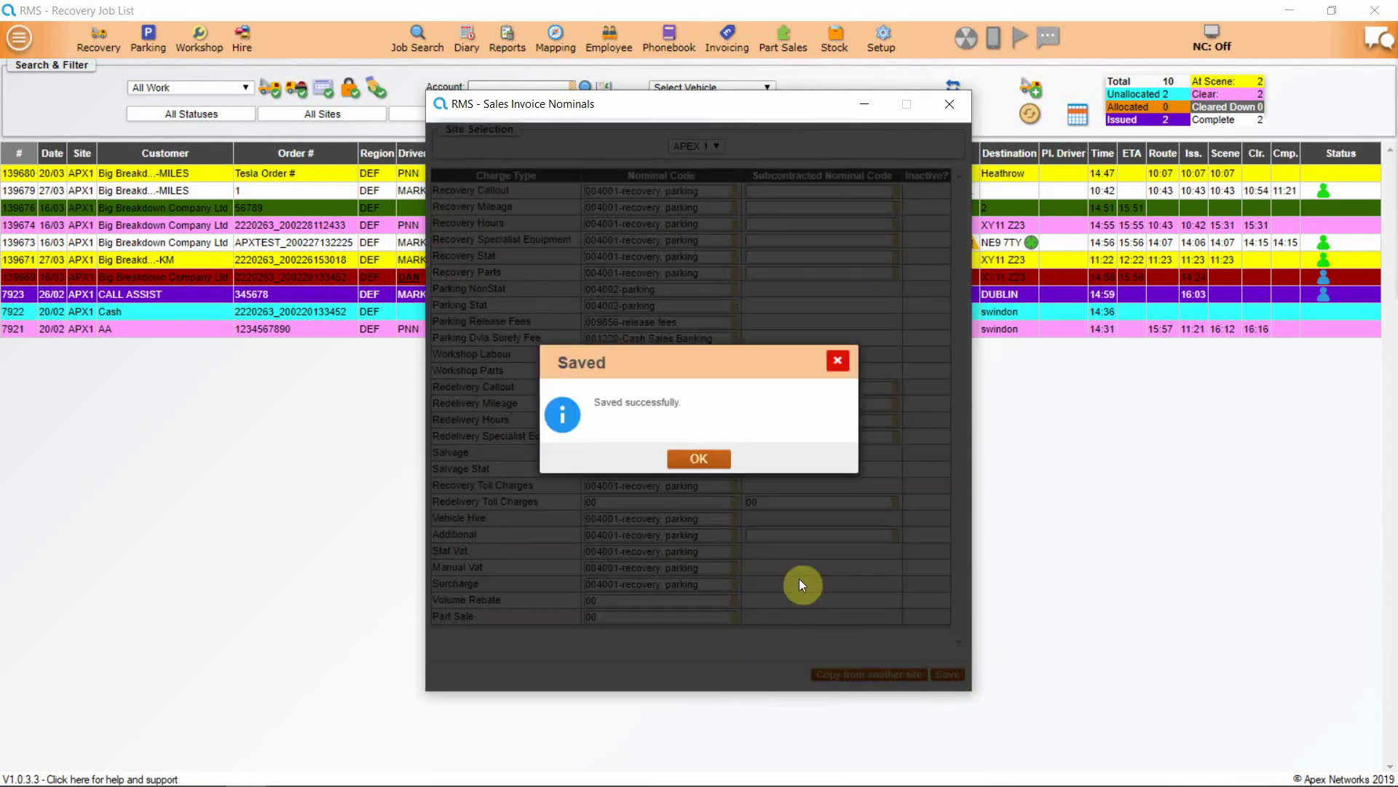
pyautogui.click(721, 458)
pyautogui.click(948, 103)
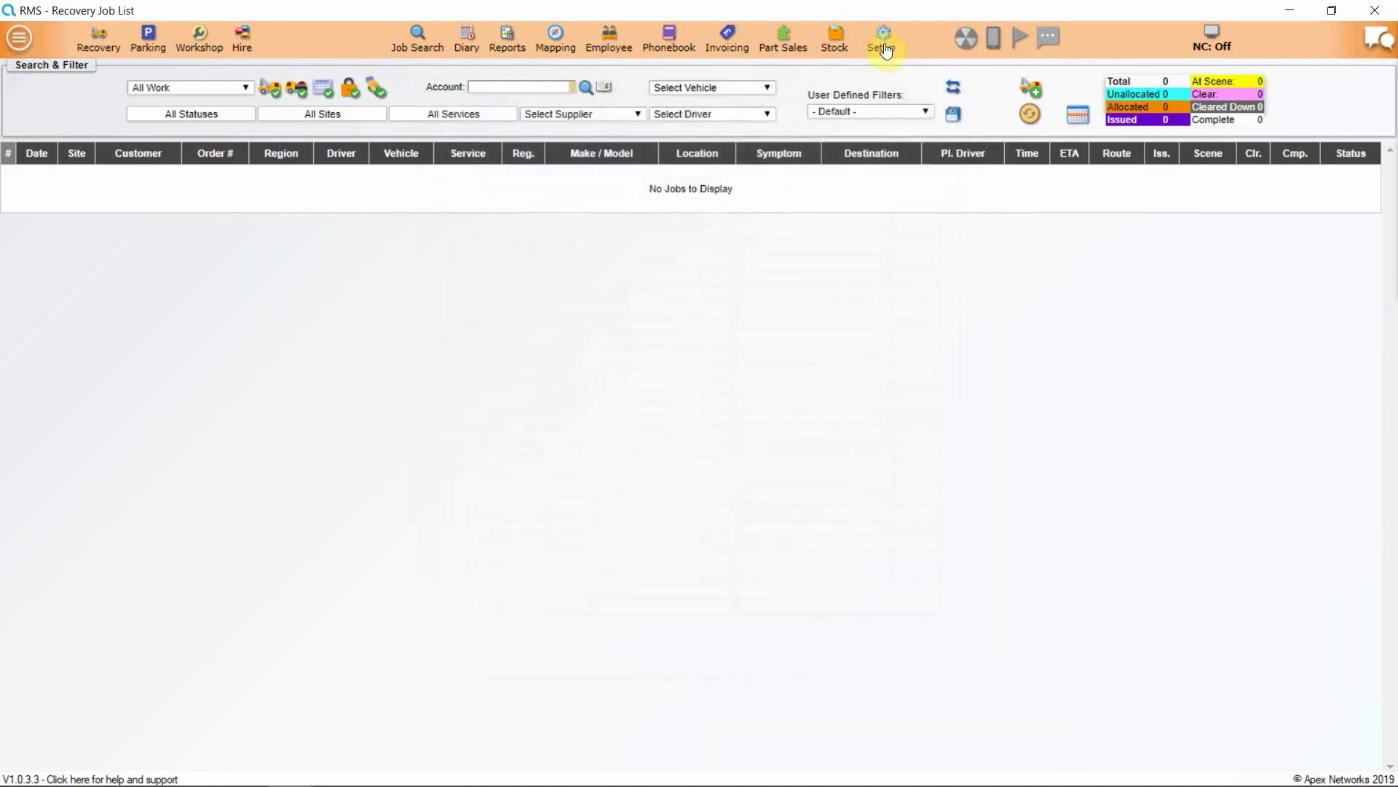
pyautogui.click(884, 40)
# Open Purchase Nominals for site APEX 1 and start editing the Workshop Labour nominal code
pyautogui.moveTo(903, 65)
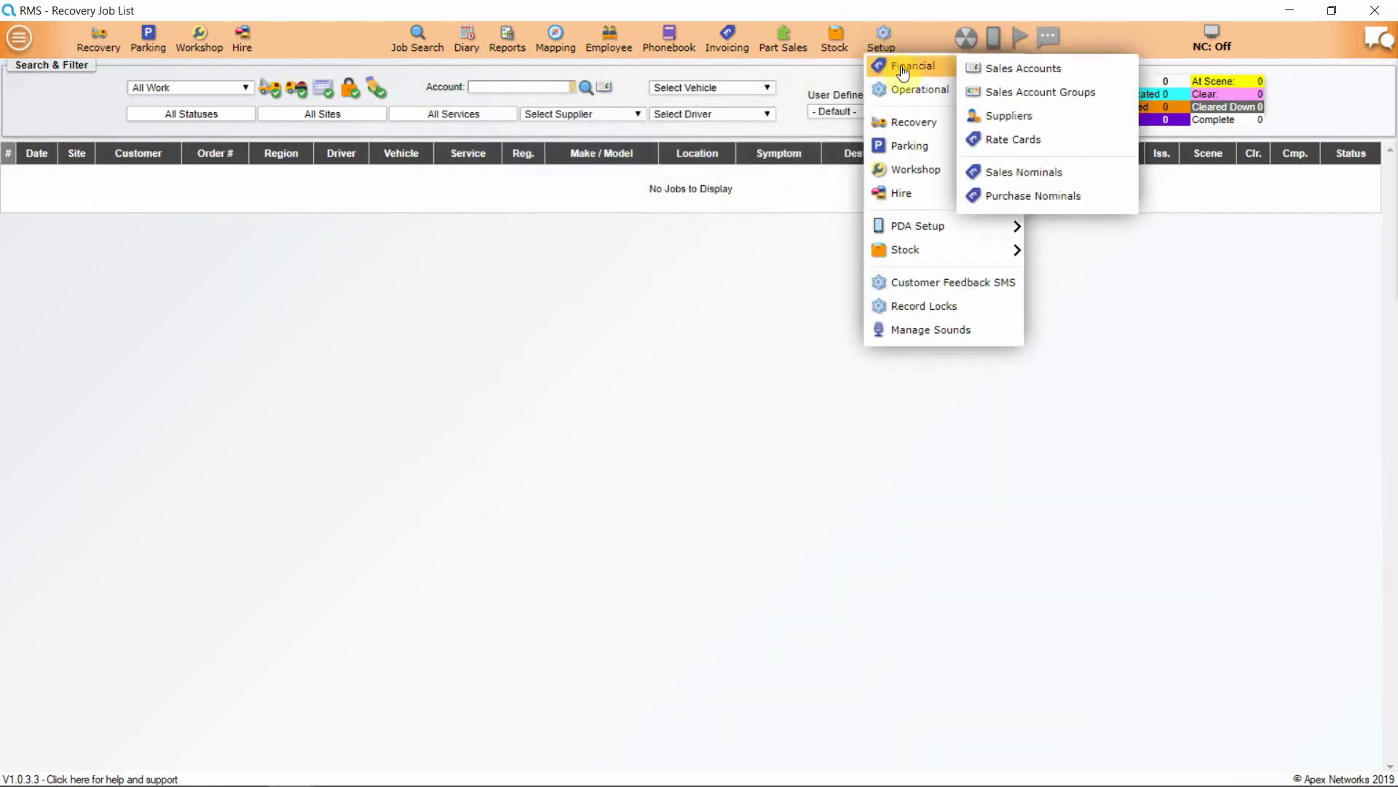
pyautogui.click(1022, 198)
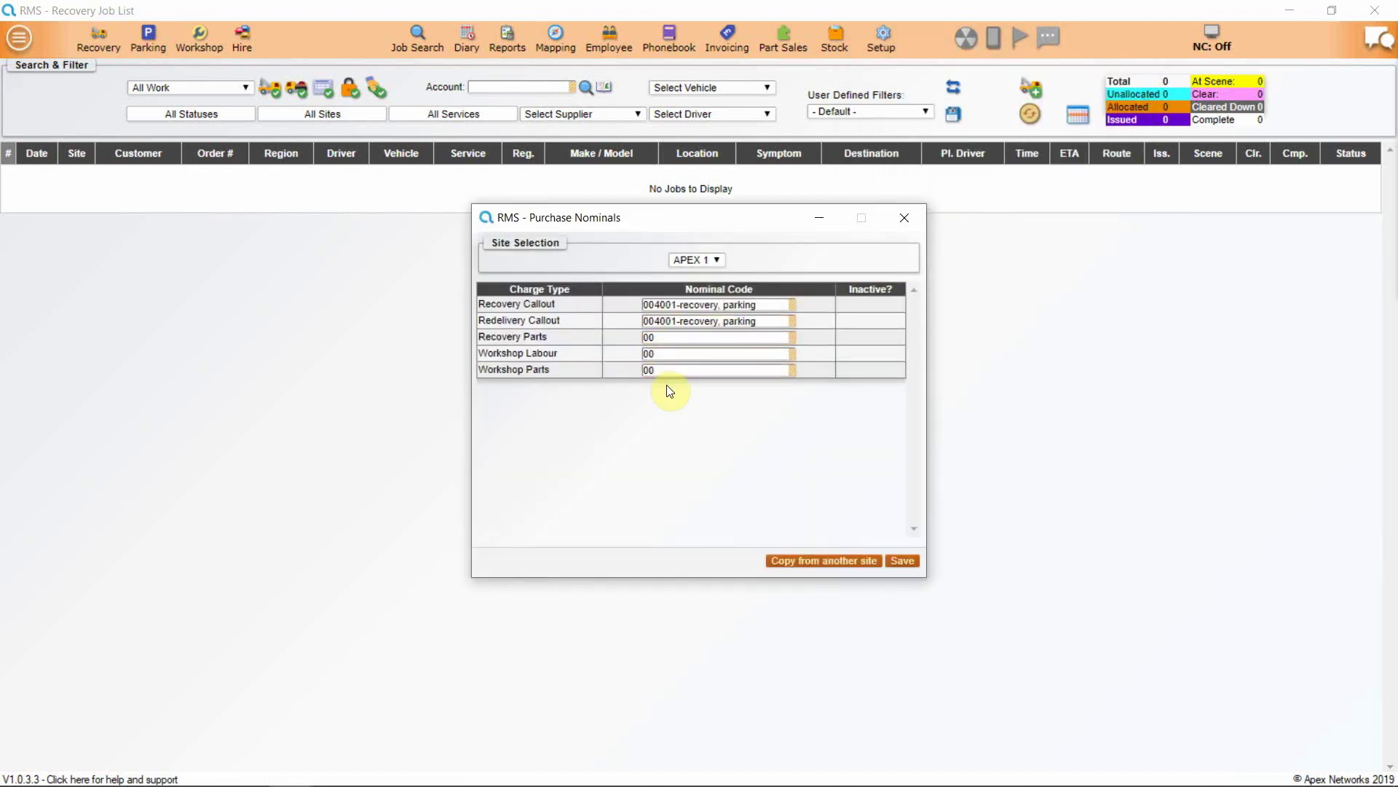
pyautogui.click(705, 357)
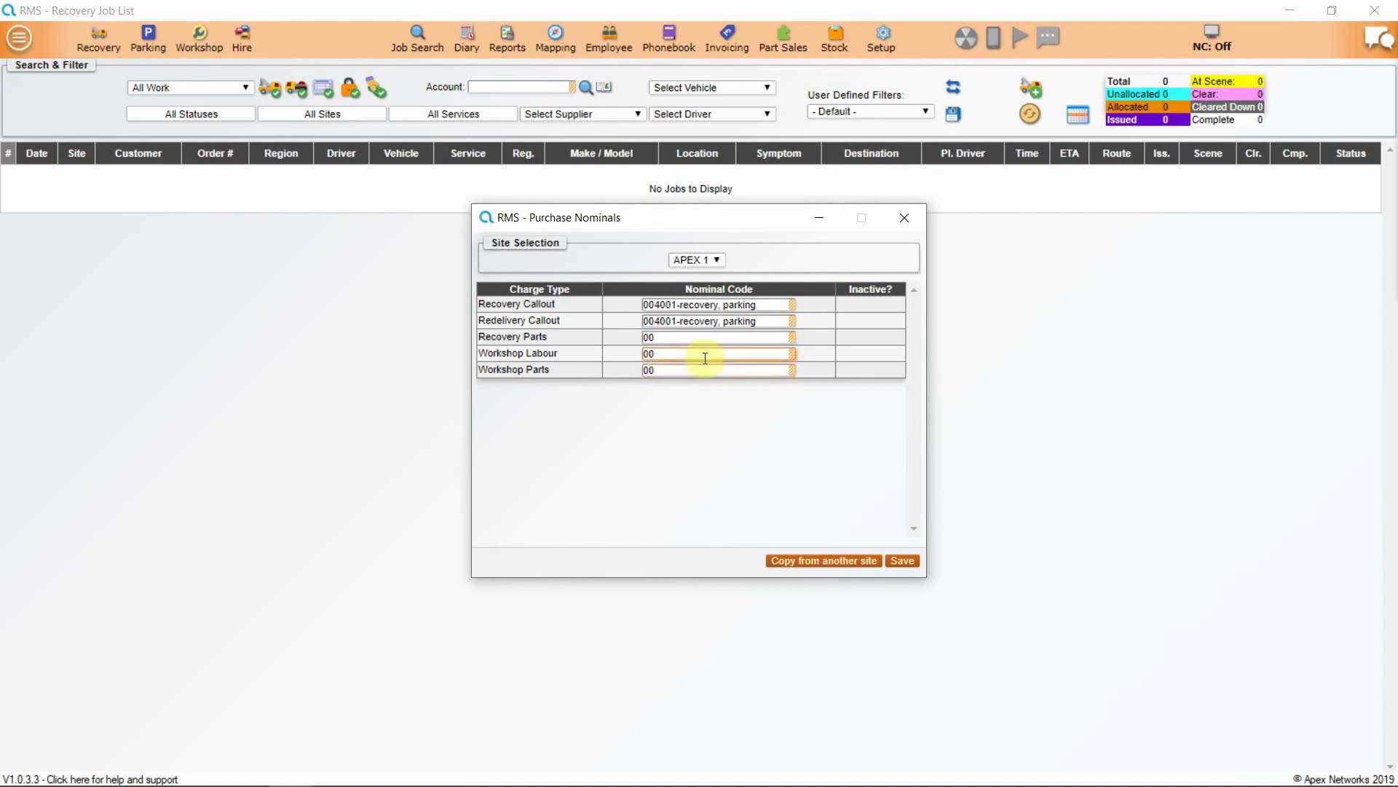